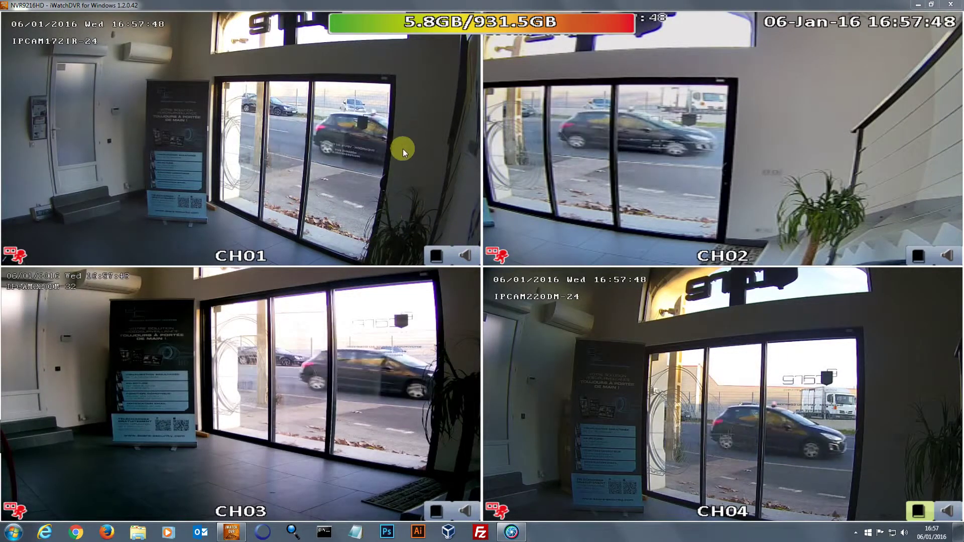
# - Switch the live view to the 16-camera grid and open the camera settings
pyautogui.rightClick(413, 165)
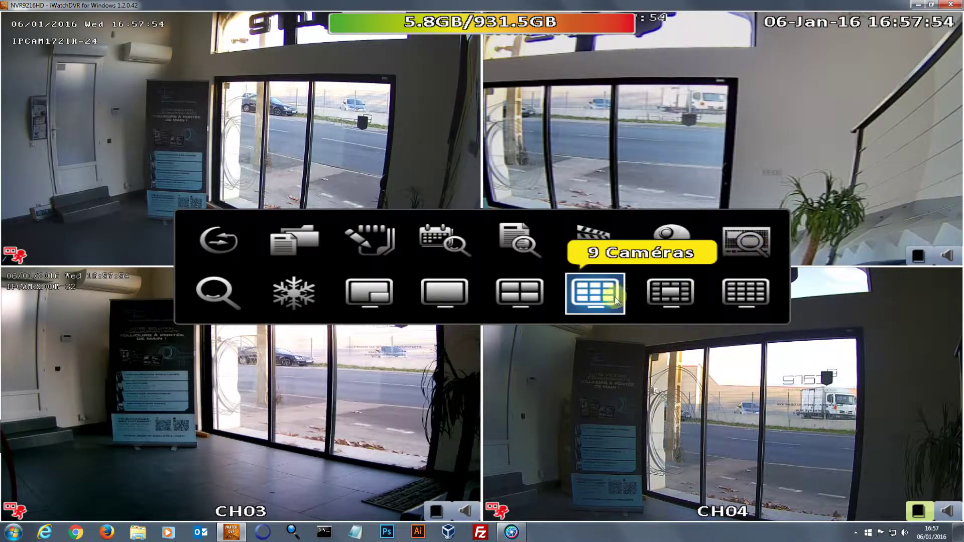
pyautogui.click(731, 289)
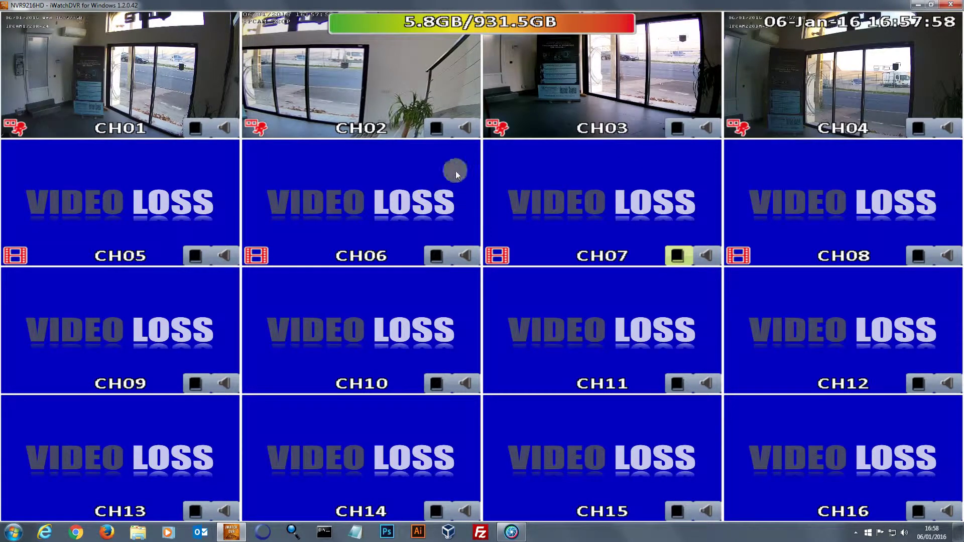
pyautogui.rightClick(373, 99)
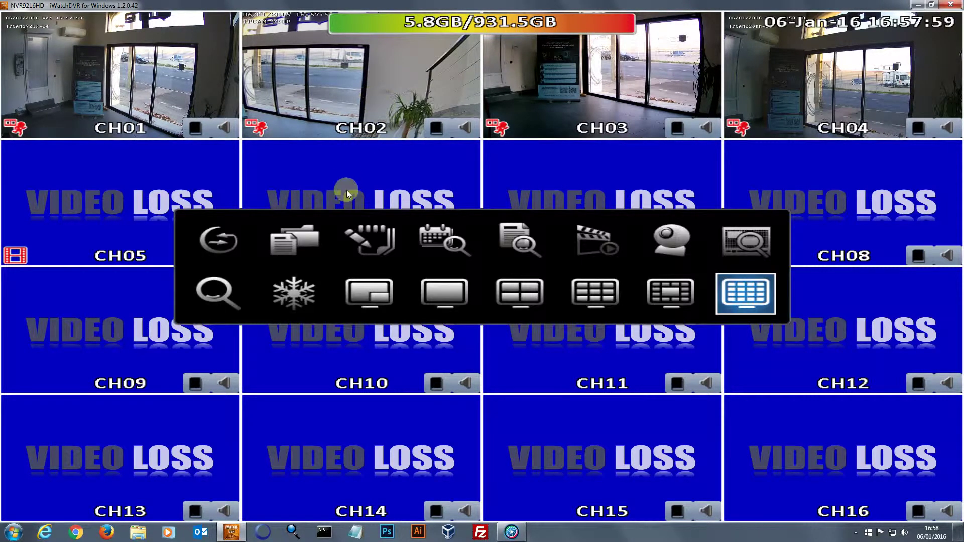
pyautogui.click(382, 240)
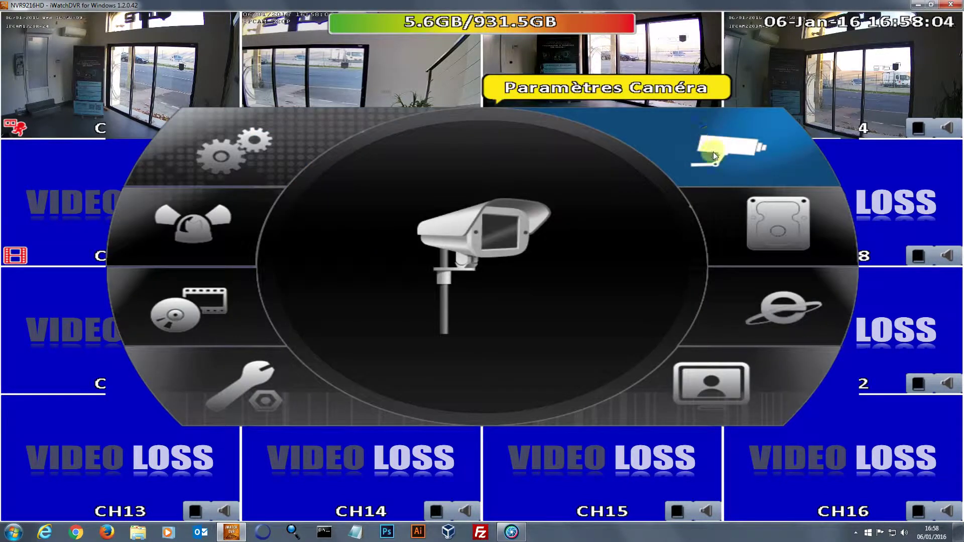
pyautogui.click(712, 147)
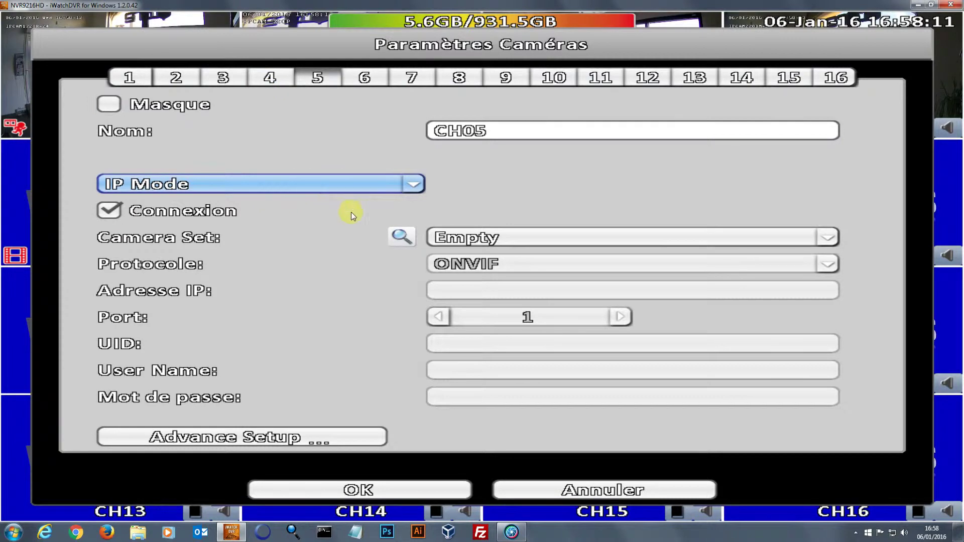
# - Review the camera settings of channels 1 to 4 and select channel 5
pyautogui.click(138, 82)
pyautogui.click(177, 76)
pyautogui.click(223, 76)
pyautogui.click(273, 73)
pyautogui.click(320, 75)
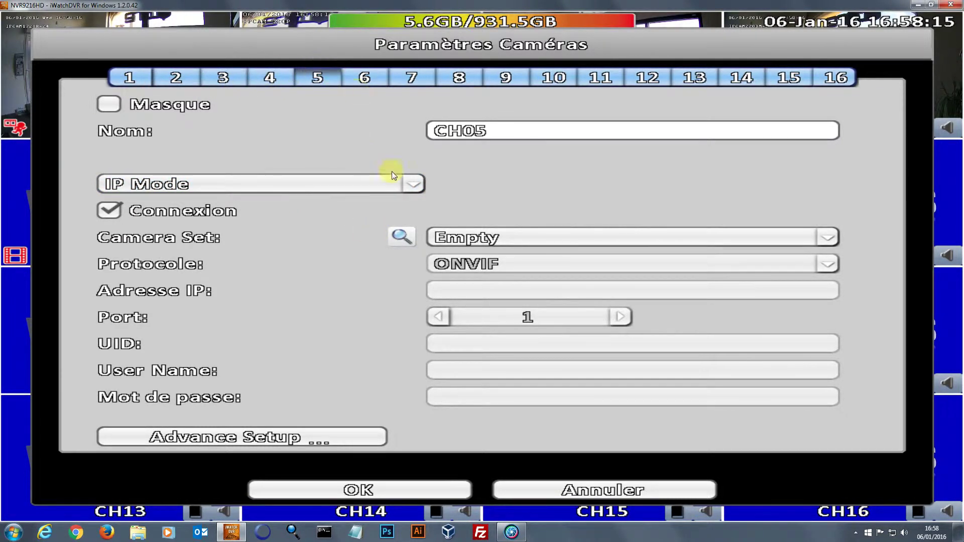
# - Search the network for ONVIF cameras and add the one at 192.168.10.29 to the saved camera list
pyautogui.click(404, 239)
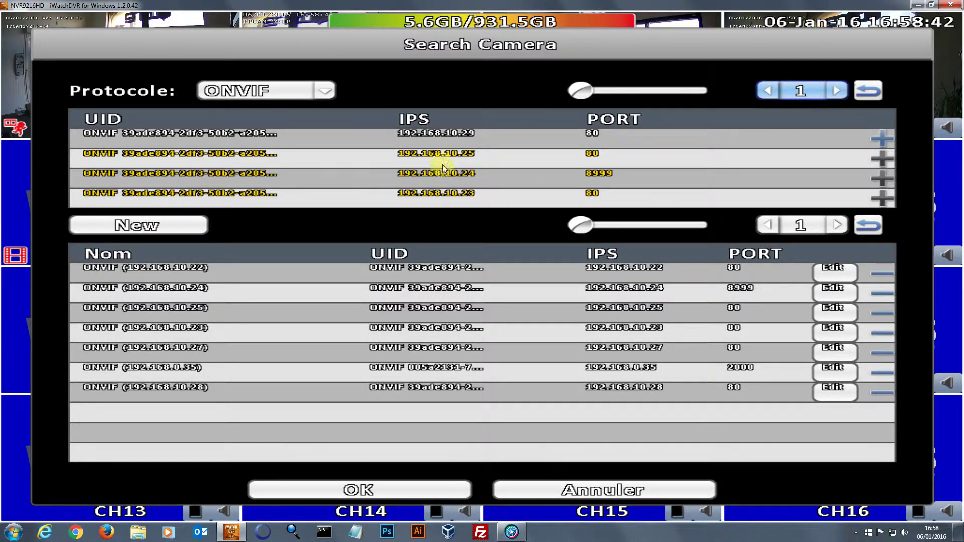
pyautogui.click(837, 90)
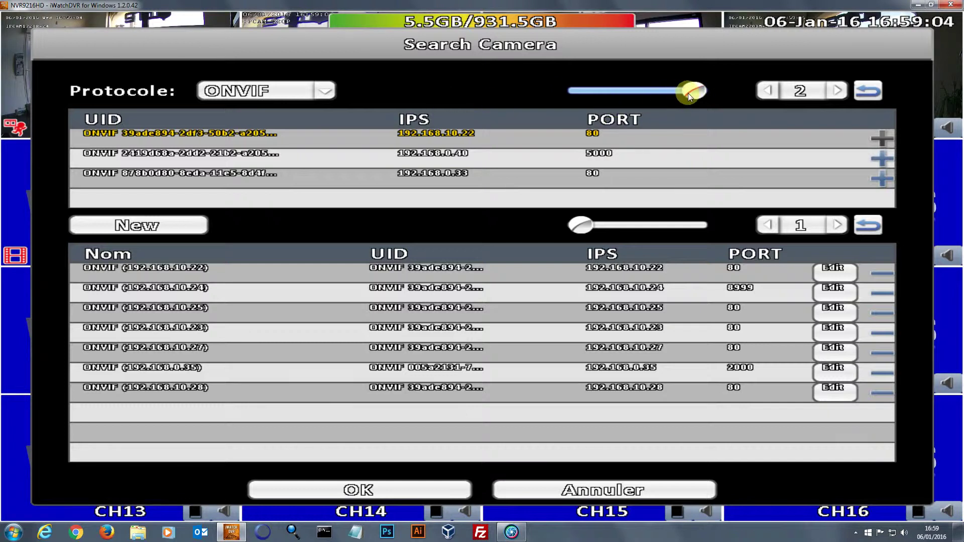
pyautogui.moveTo(688, 93); pyautogui.dragTo(615, 92)
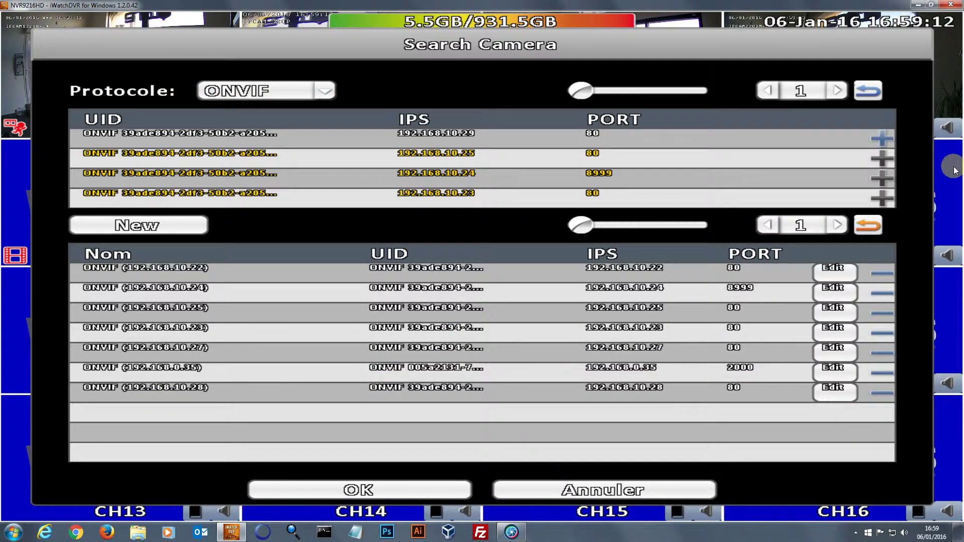
pyautogui.click(881, 139)
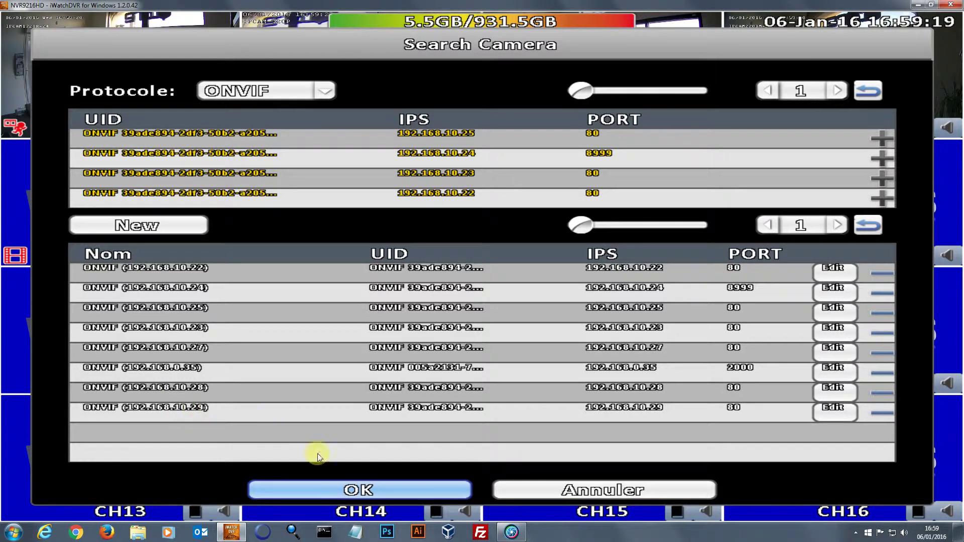
pyautogui.click(363, 492)
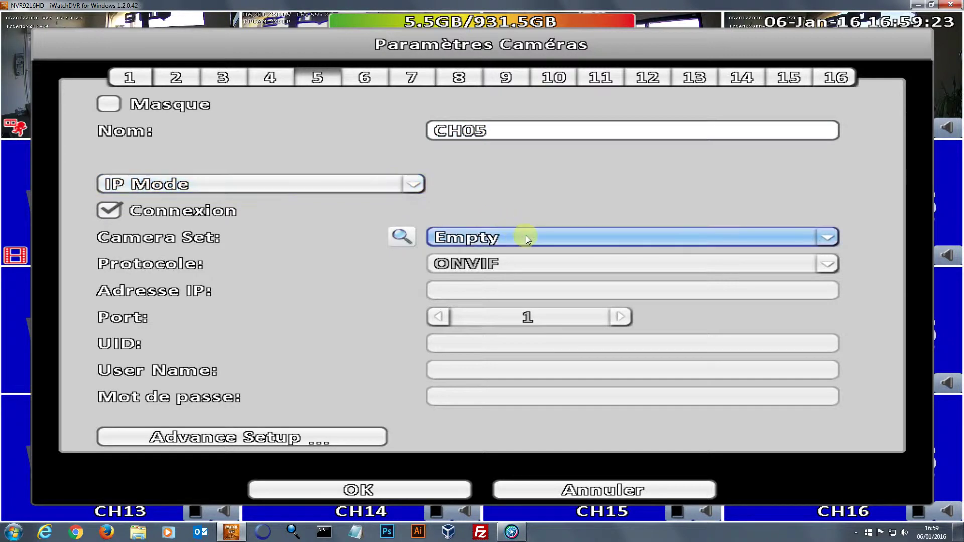
# - Assign ONVIF (192.168.10.29) as the camera set of channel 5, save the settings and return to the live view
pyautogui.click(733, 232)
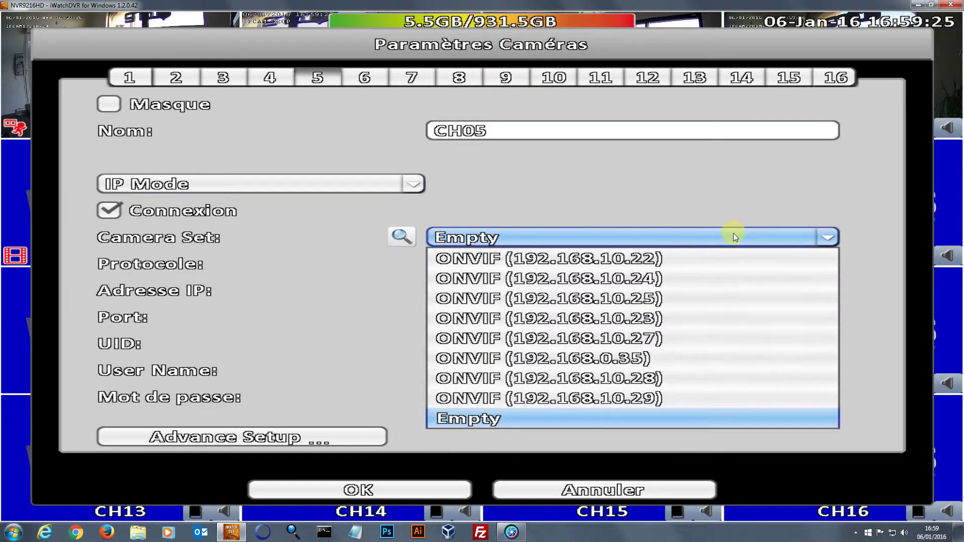
pyautogui.click(662, 399)
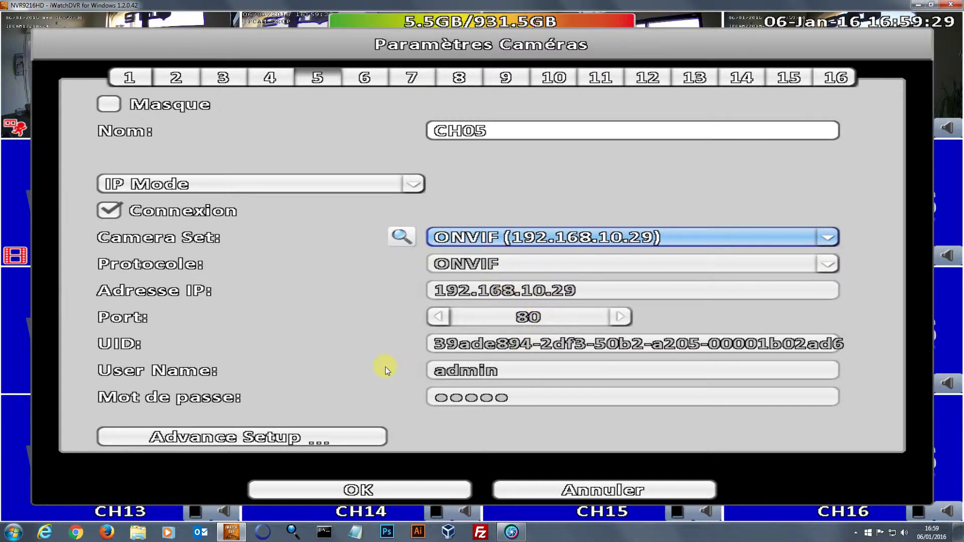
pyautogui.click(409, 492)
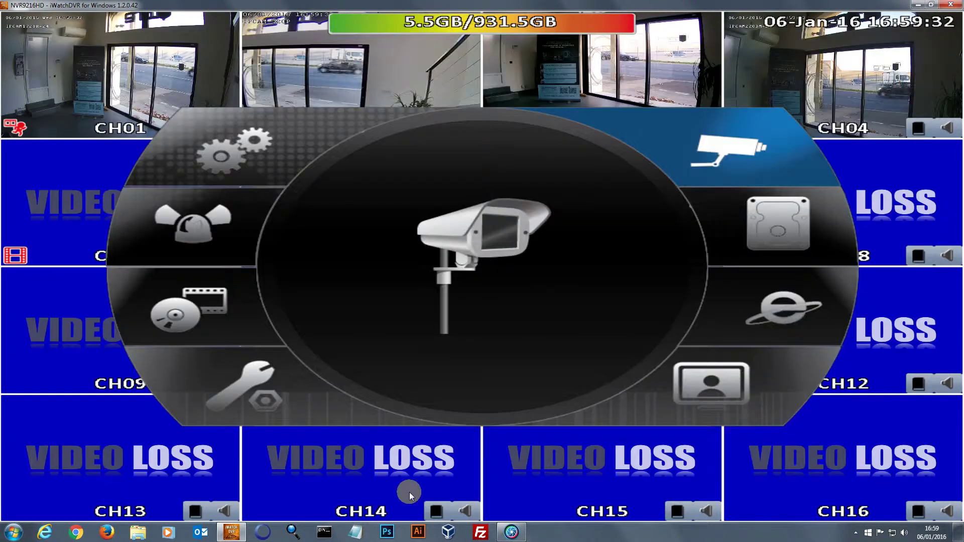
pyautogui.rightClick(422, 371)
pyautogui.click(159, 198)
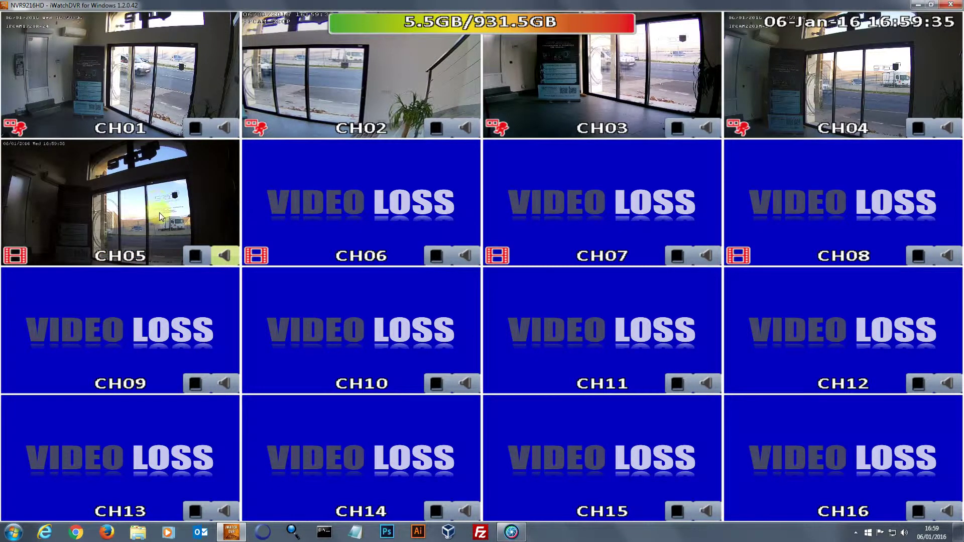
# - Reopen the camera search from the camera settings and search the network for devices with the DVR protocol
pyautogui.rightClick(339, 199)
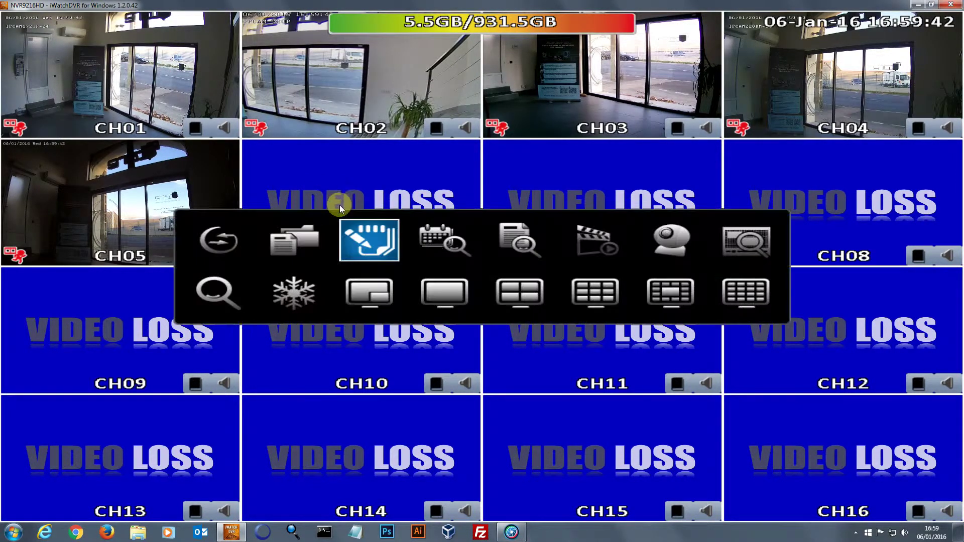
pyautogui.click(389, 247)
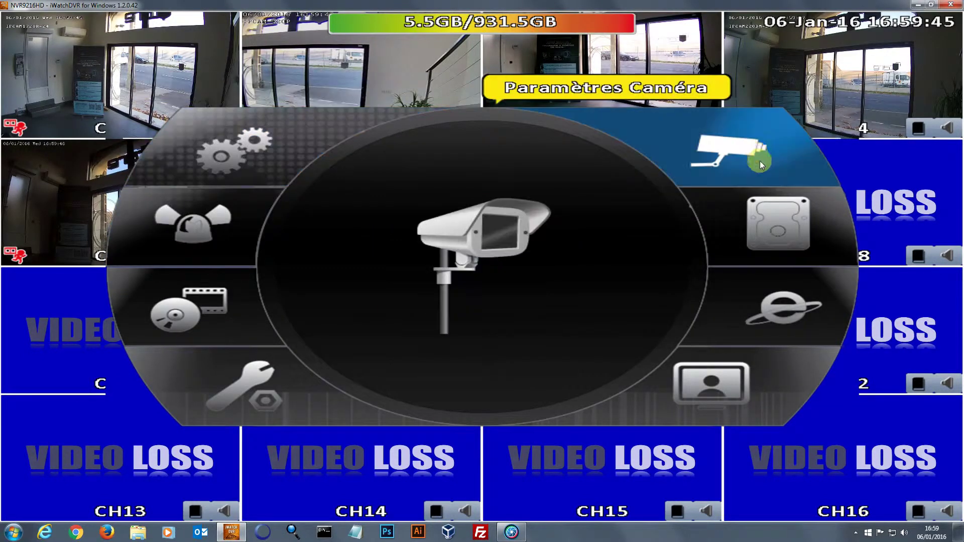
pyautogui.click(757, 154)
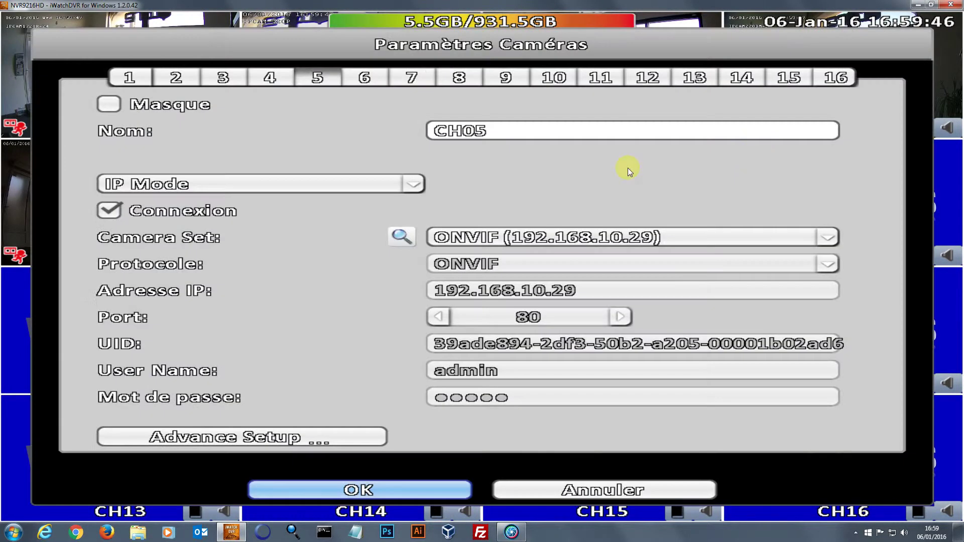
pyautogui.click(400, 236)
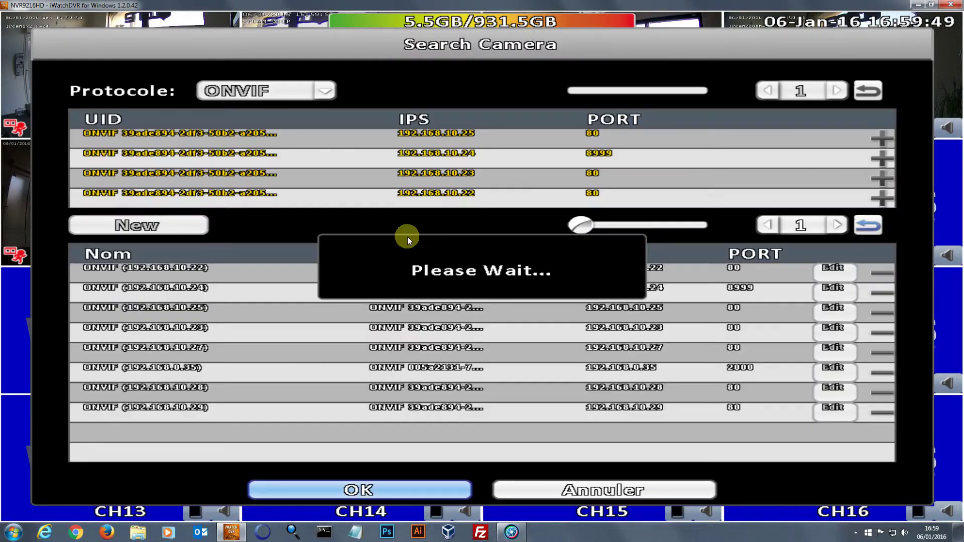
pyautogui.click(837, 92)
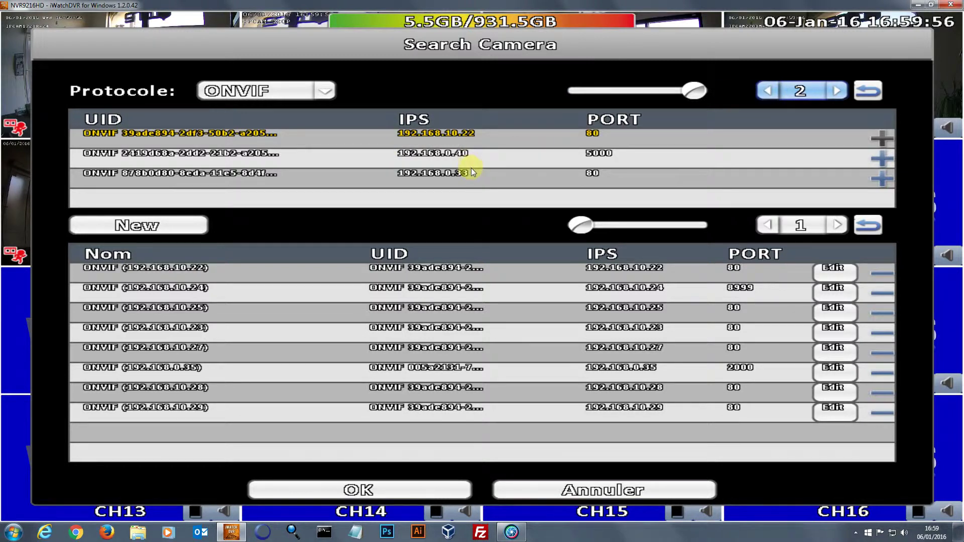
pyautogui.click(329, 92)
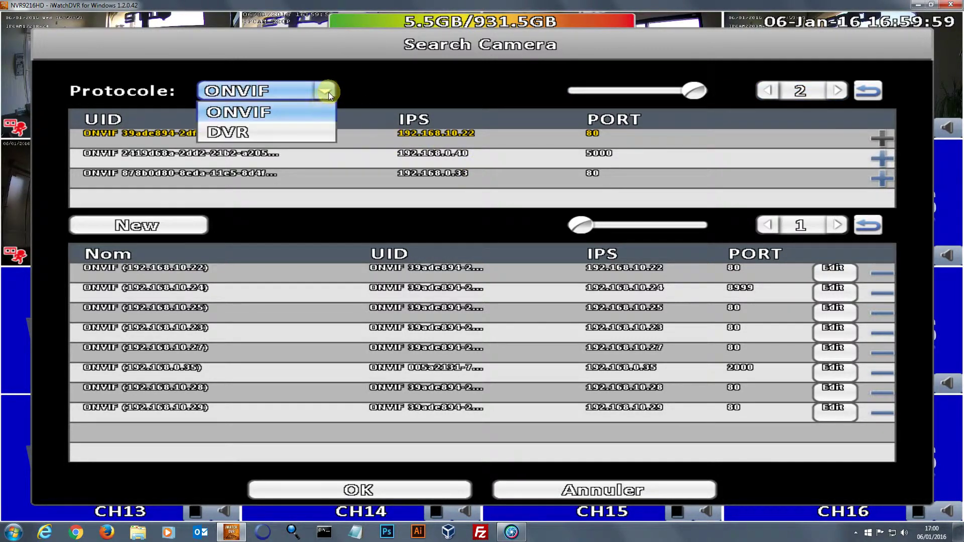
pyautogui.click(301, 131)
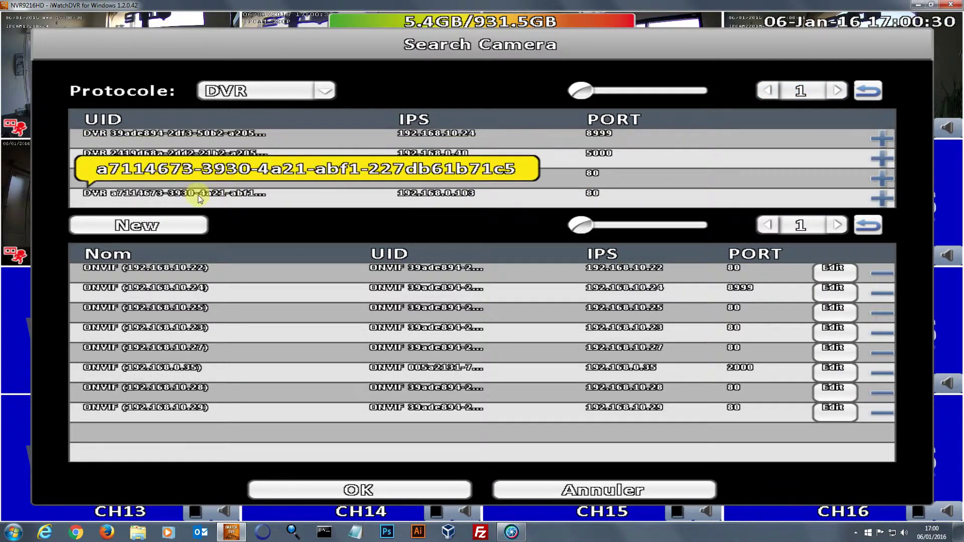
# - Add Channel 1 and Channel 2 of the DVR at 192.168.0.103 to the saved camera list
pyautogui.click(881, 197)
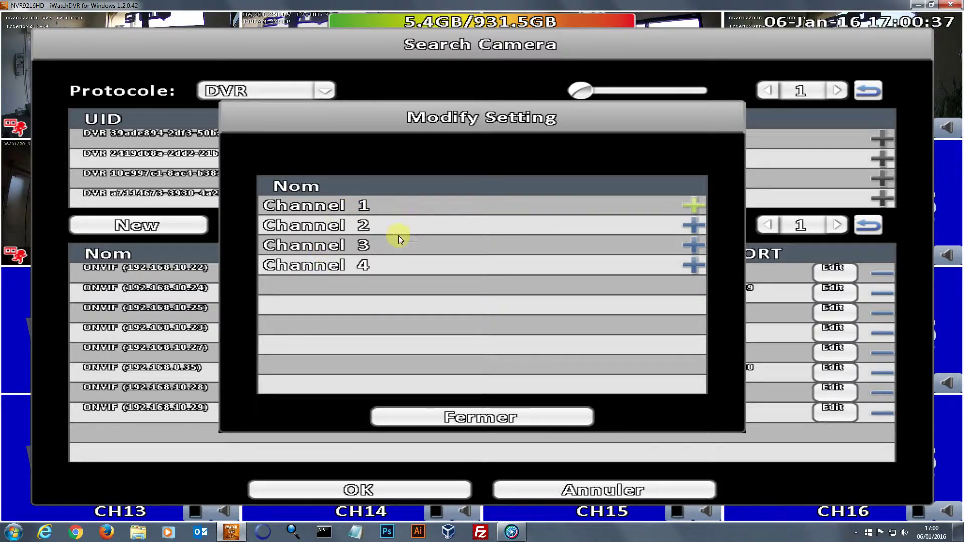
pyautogui.click(694, 205)
pyautogui.click(694, 229)
pyautogui.click(514, 419)
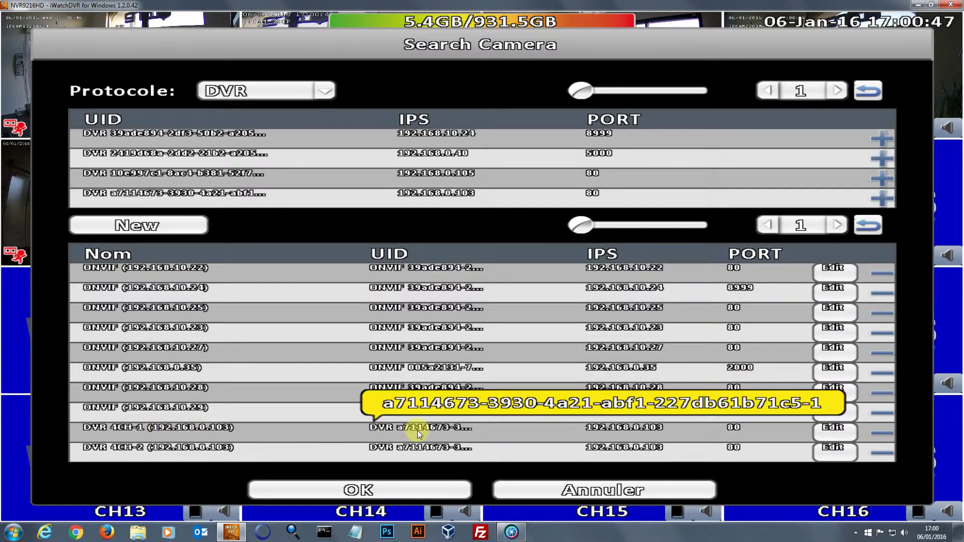
# - Set the DVR 4CH-1 entry to Duplex Stream with port 1030
pyautogui.click(814, 433)
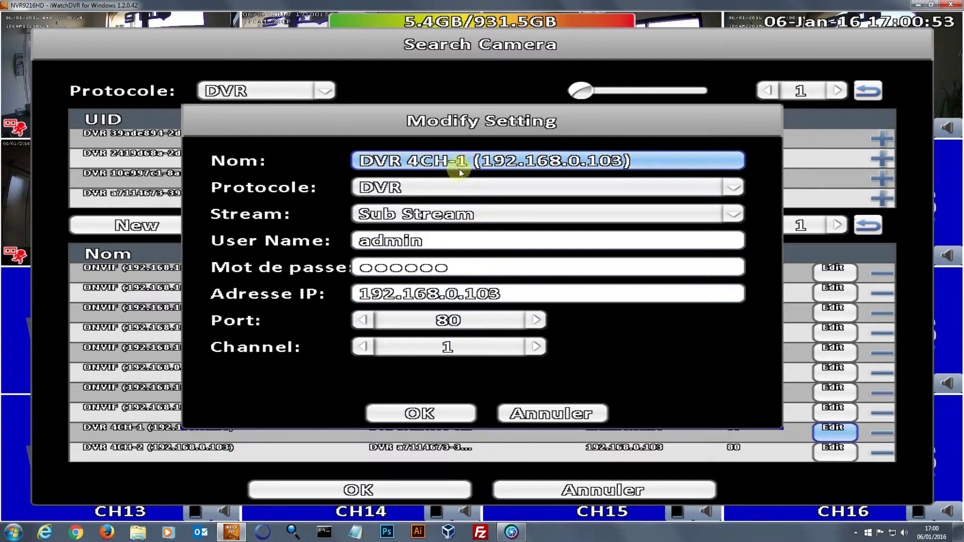
pyautogui.click(455, 209)
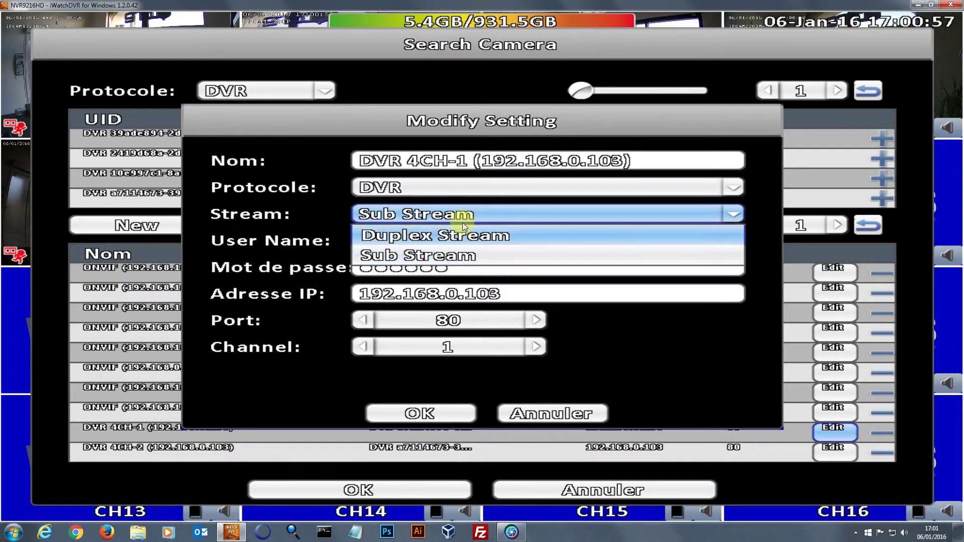
pyautogui.click(460, 237)
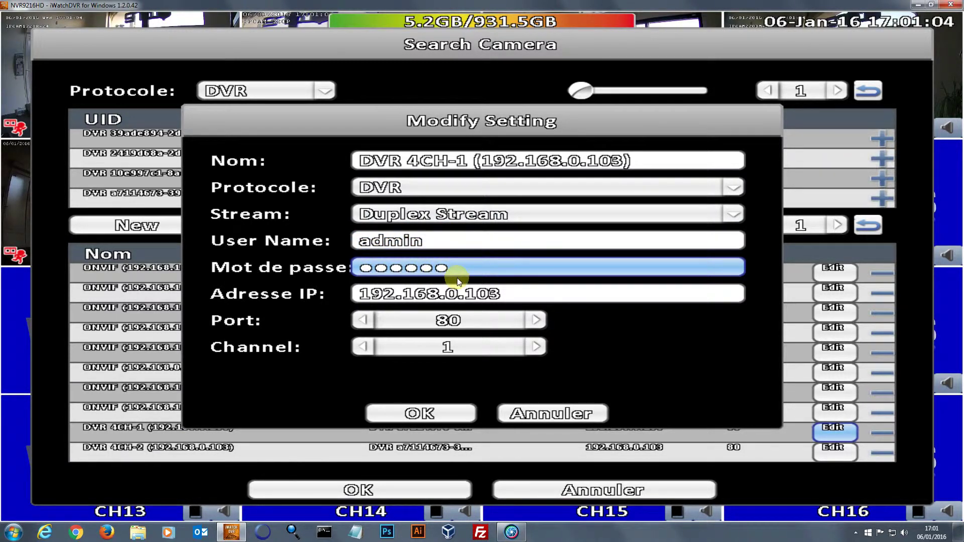
pyautogui.click(462, 321)
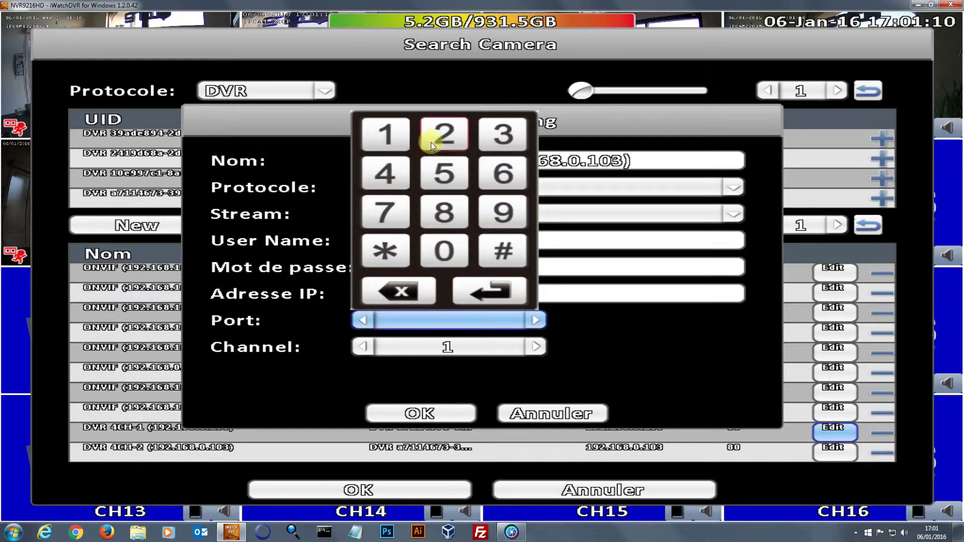
pyautogui.click(392, 137)
pyautogui.click(453, 255)
pyautogui.click(501, 135)
pyautogui.click(448, 248)
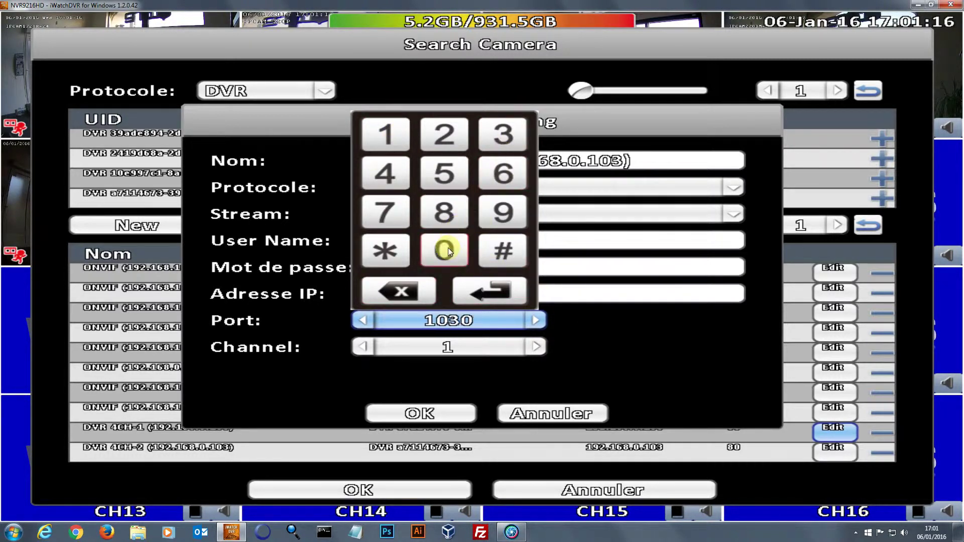
pyautogui.click(493, 298)
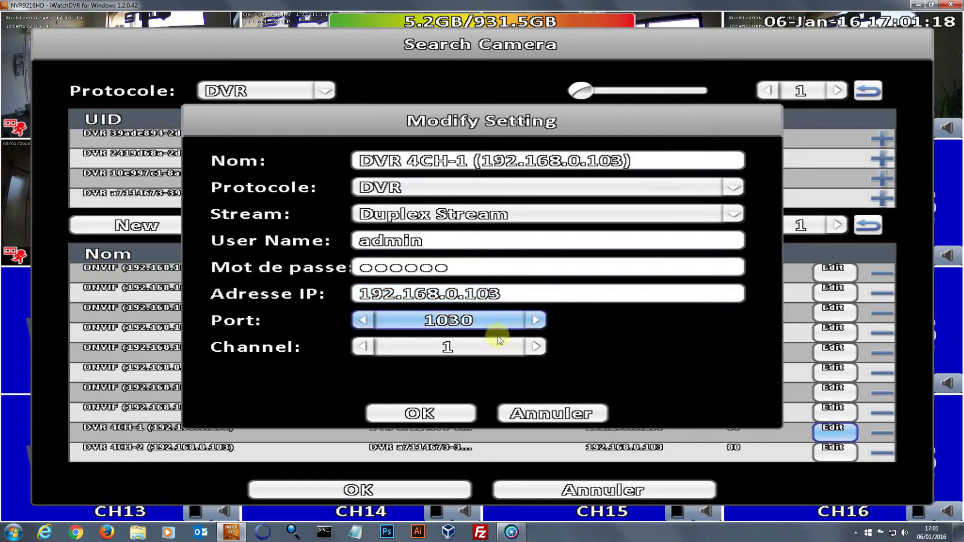
pyautogui.click(448, 409)
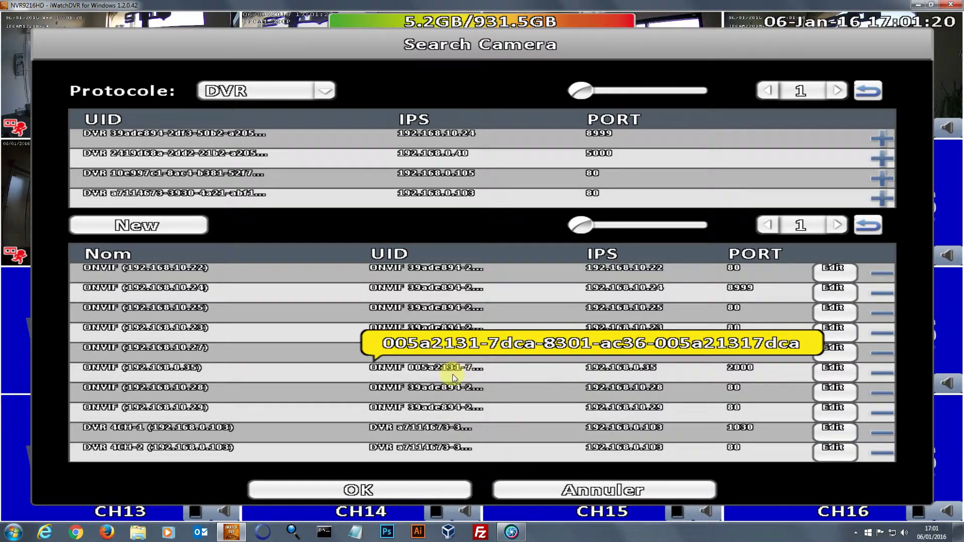
# - Set the port of the DVR 4CH-2 entry to 1030
pyautogui.click(834, 452)
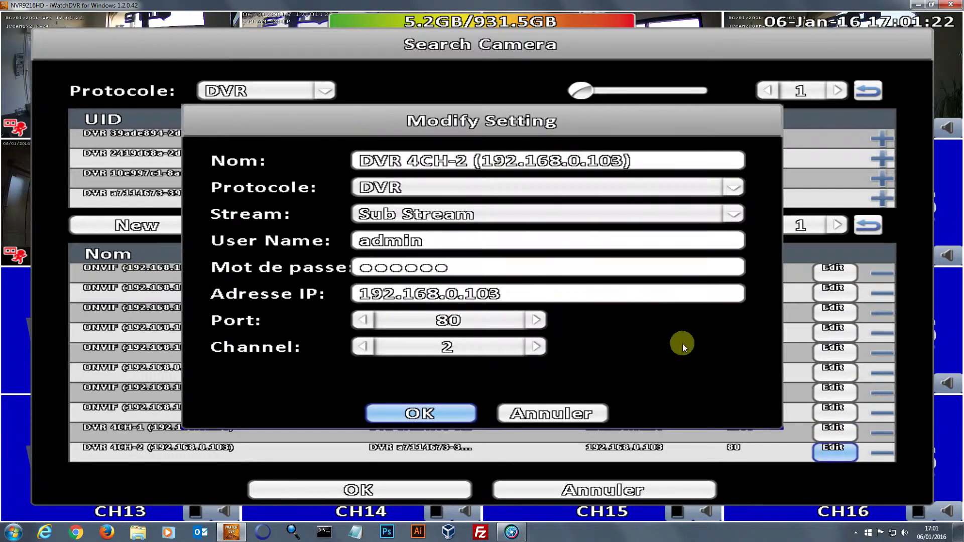
pyautogui.click(500, 316)
pyautogui.click(390, 133)
pyautogui.click(444, 252)
pyautogui.click(503, 134)
pyautogui.click(443, 251)
pyautogui.click(517, 289)
pyautogui.click(442, 358)
pyautogui.click(441, 410)
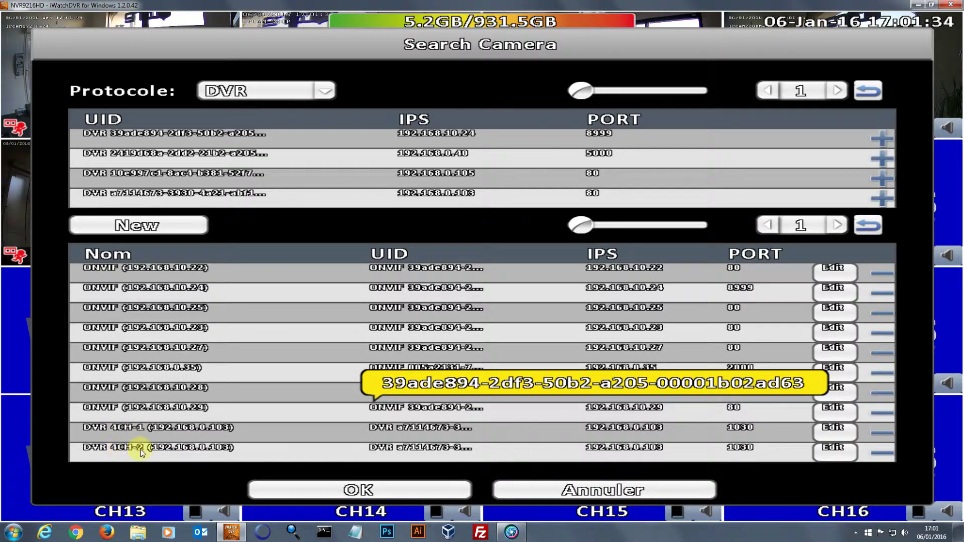
# - Save the camera list and assign DVR 4CH-1 (192.168.0.103) as the camera set of channel 6
pyautogui.click(383, 501)
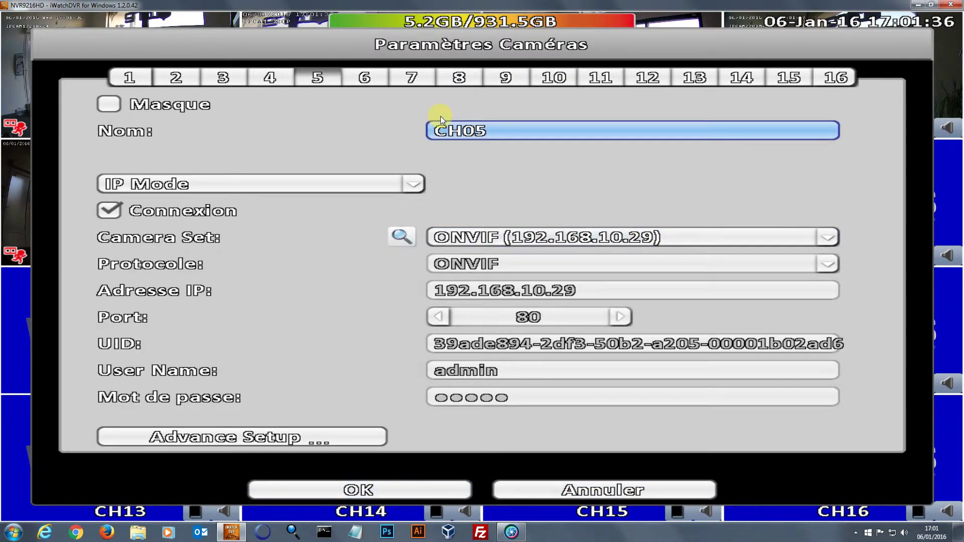
pyautogui.click(370, 79)
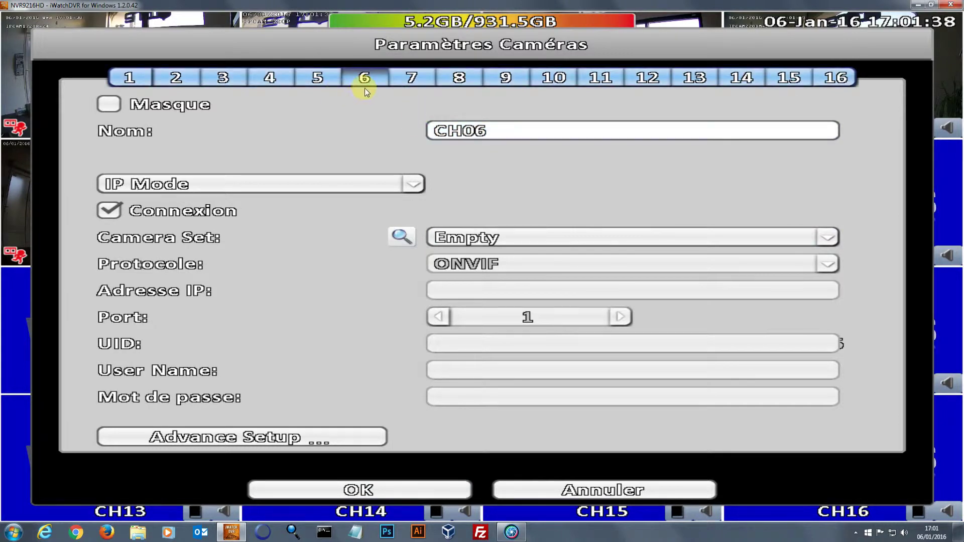
pyautogui.click(498, 236)
pyautogui.click(611, 418)
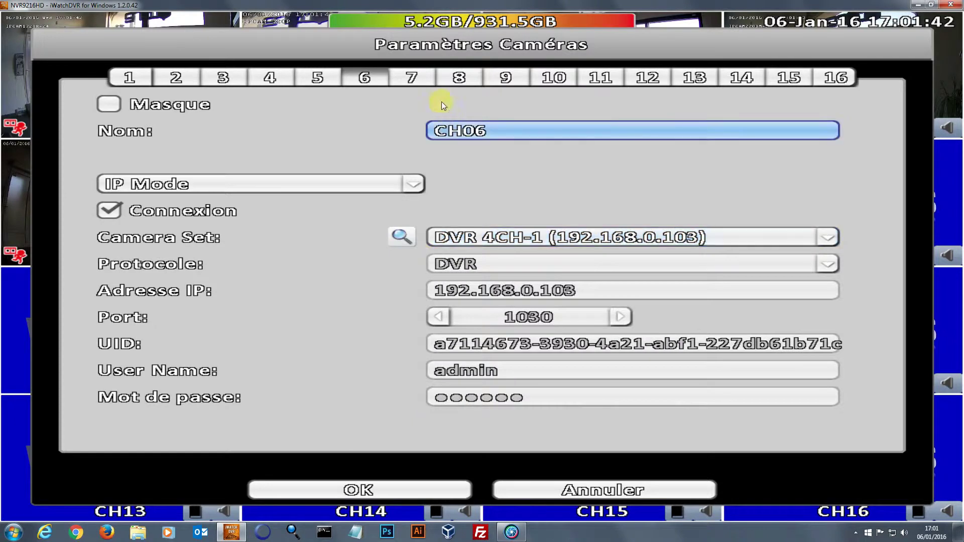
# - Assign DVR 4CH-2 (192.168.0.103) to channel 7, then save the camera settings and return to the live view
pyautogui.click(421, 80)
pyautogui.click(506, 240)
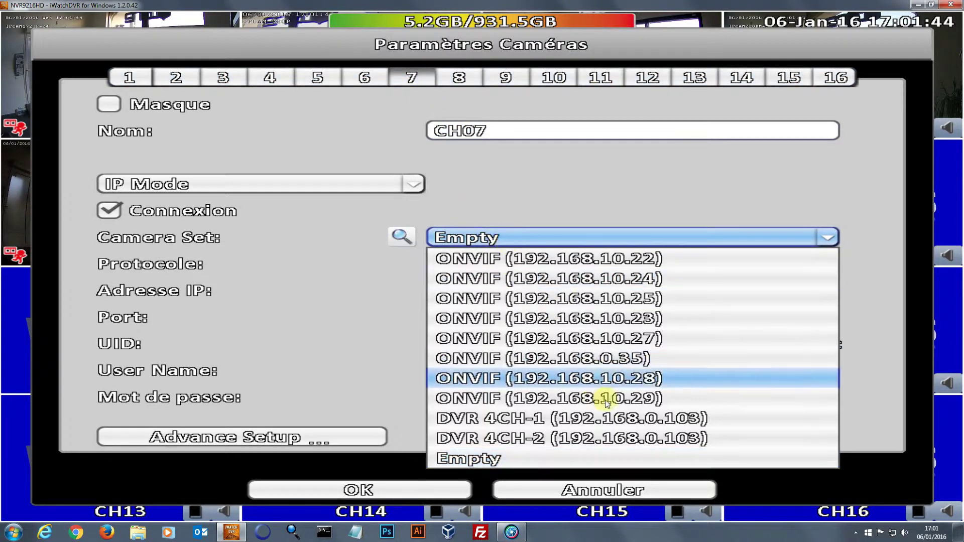
pyautogui.click(559, 439)
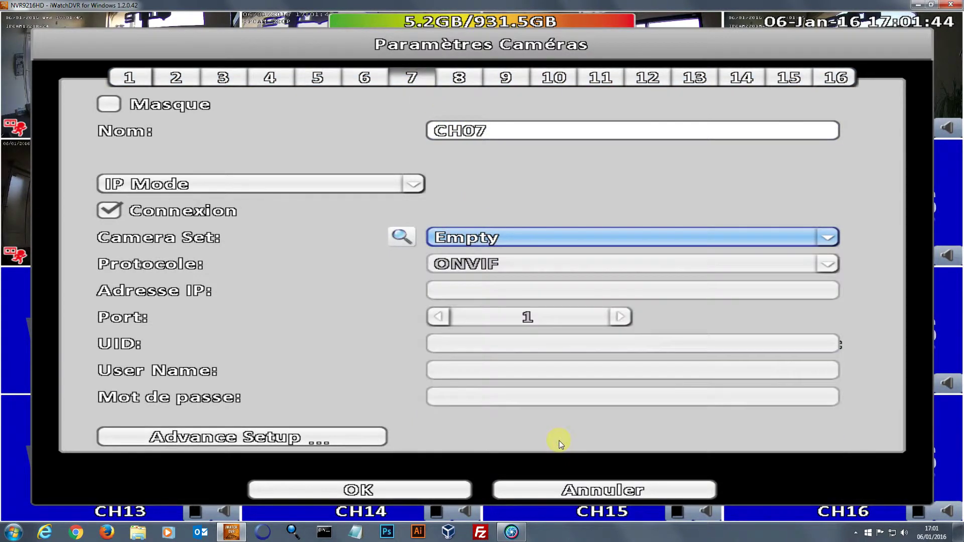
pyautogui.click(390, 490)
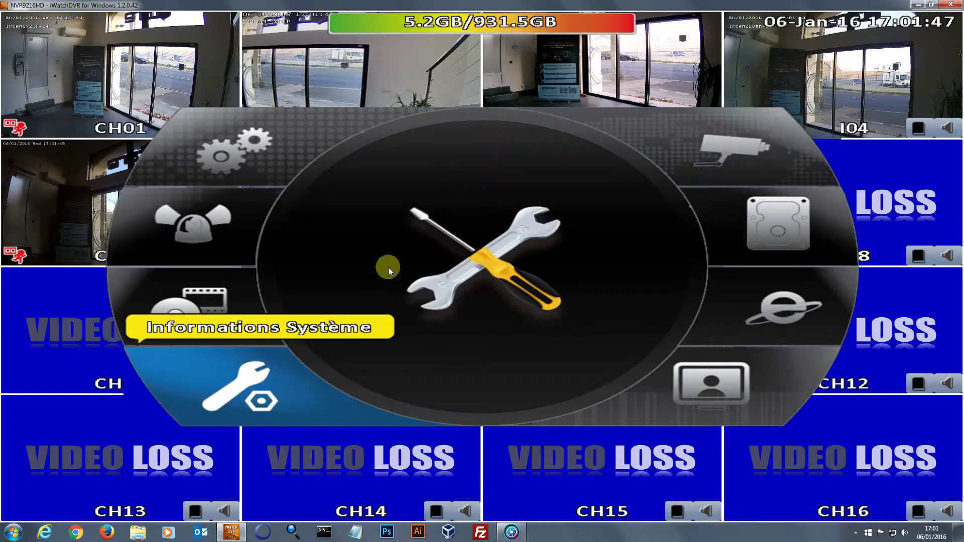
pyautogui.click(387, 277)
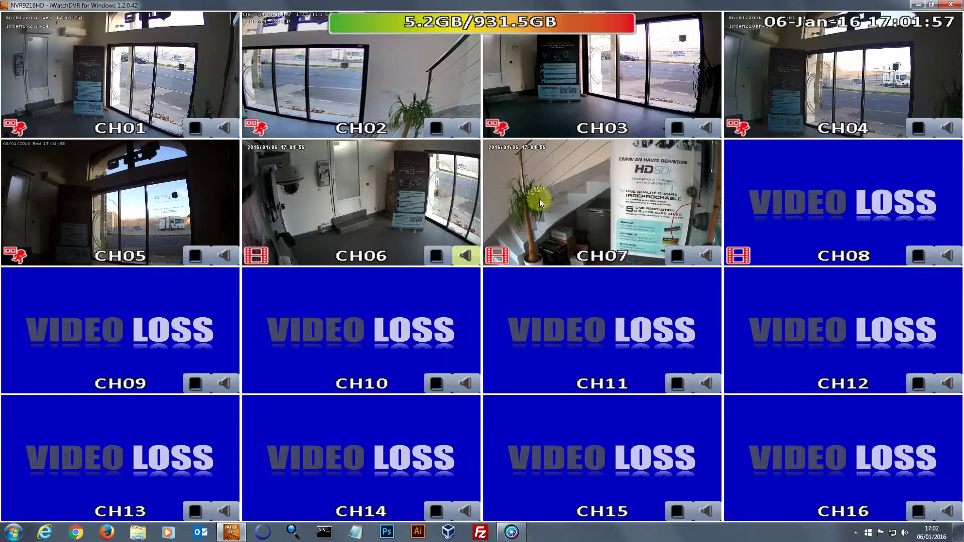
# - Reopen the camera settings and check the cameras assigned to channels 5, 6 and 7
pyautogui.rightClick(517, 196)
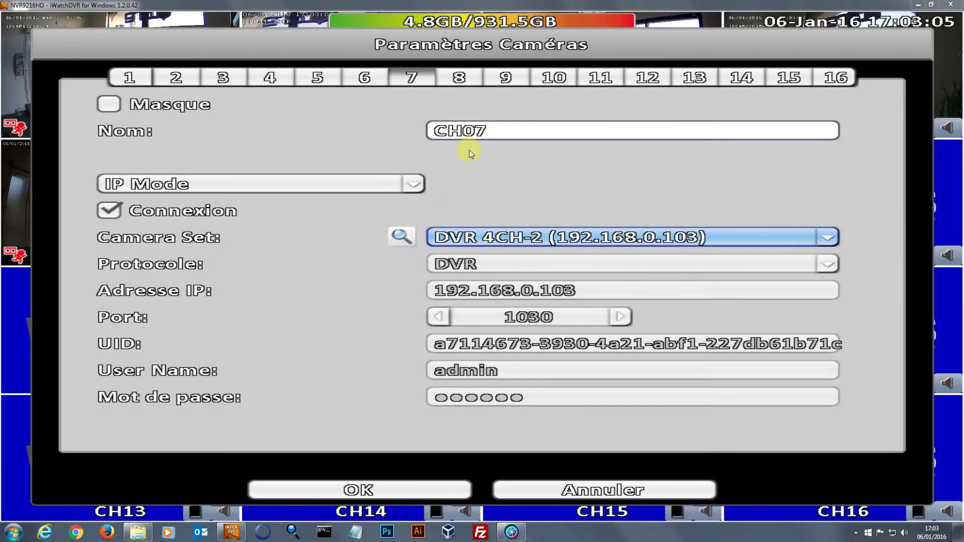
pyautogui.click(327, 77)
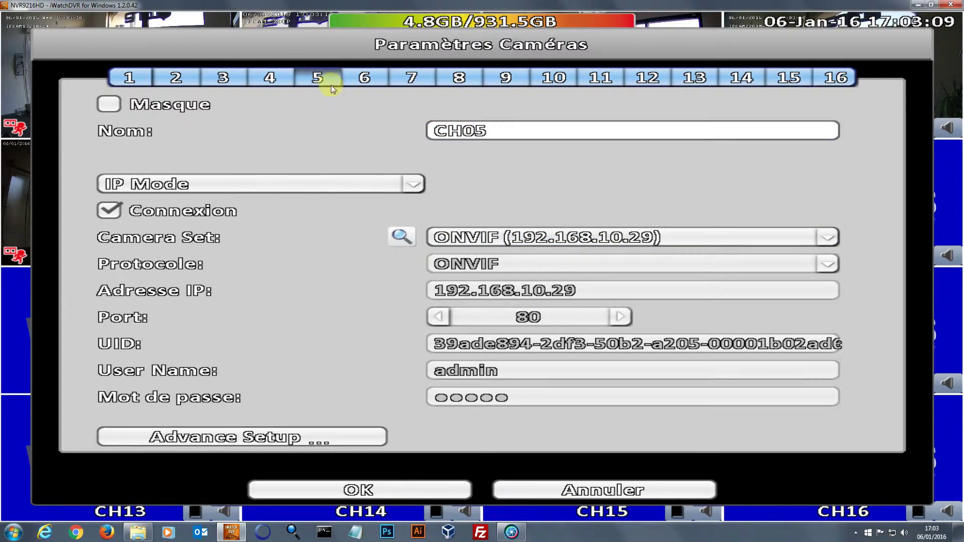
pyautogui.click(373, 81)
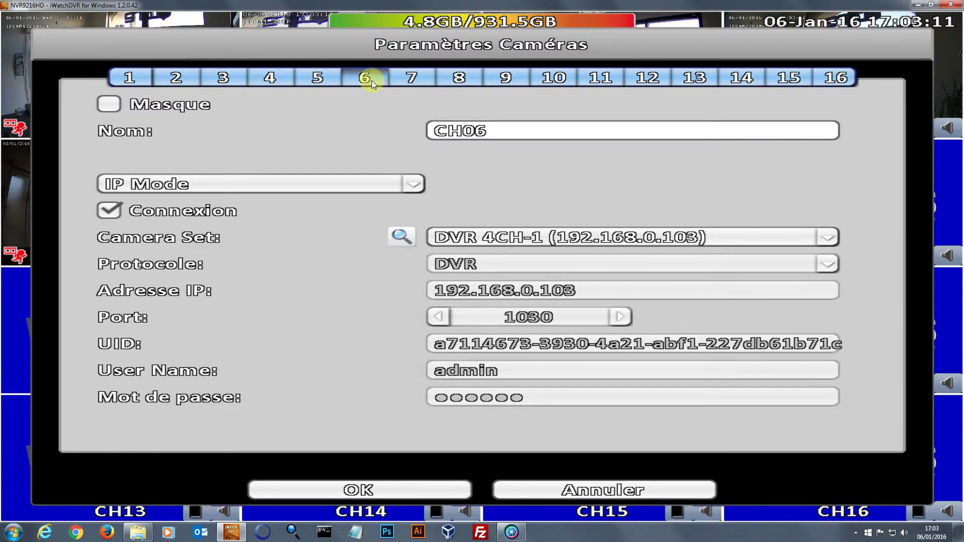
pyautogui.click(412, 78)
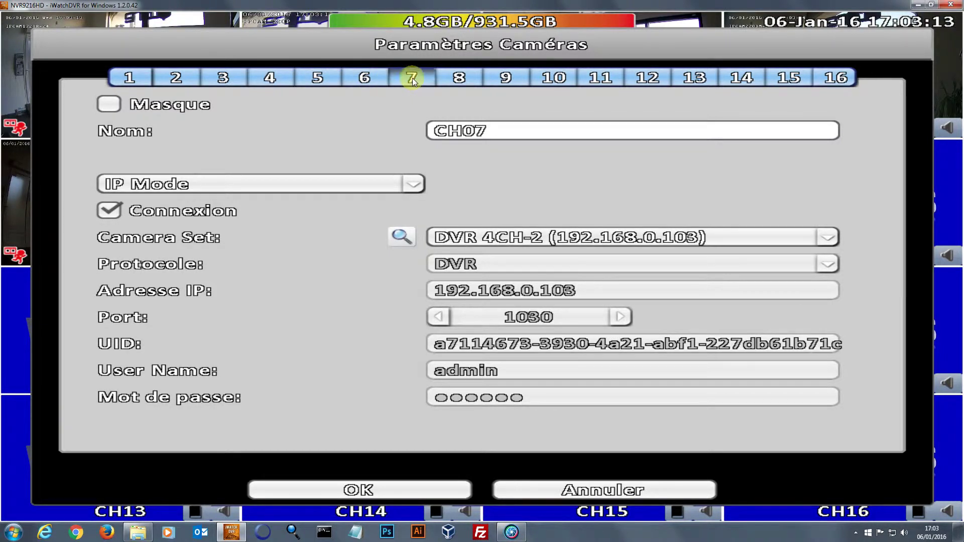
# - Open the camera search from channel 8 and create a new camera entry named eCare
pyautogui.click(454, 78)
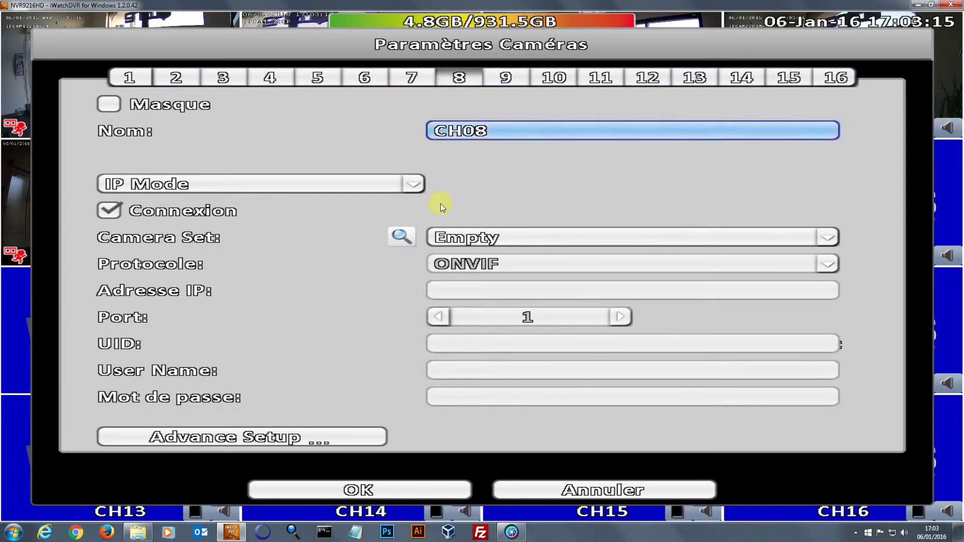
pyautogui.click(405, 236)
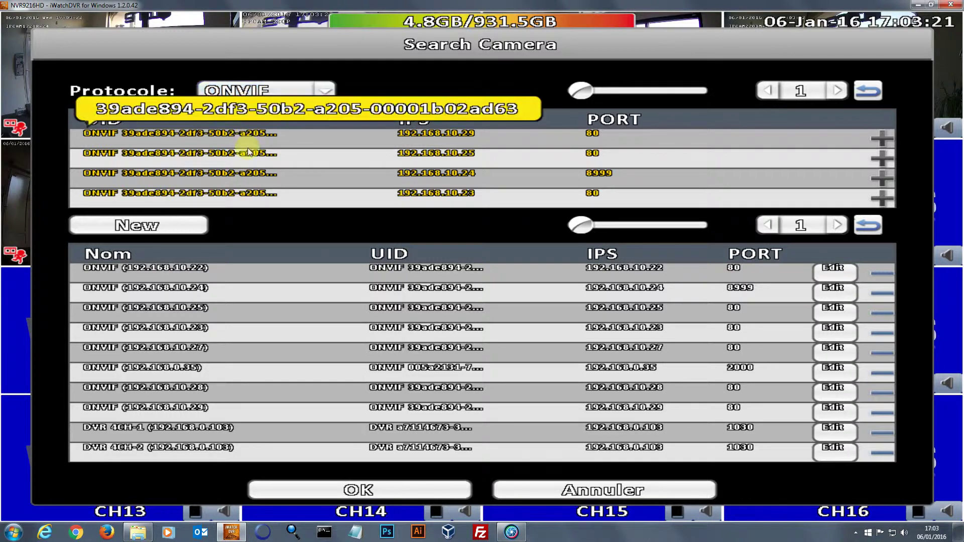
pyautogui.click(175, 227)
pyautogui.click(371, 163)
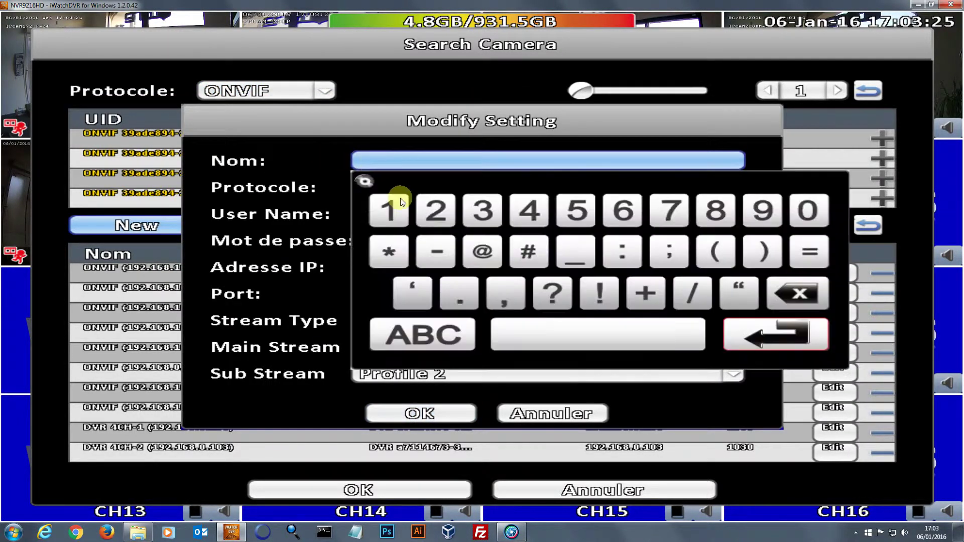
pyautogui.click(424, 334)
pyautogui.click(472, 219)
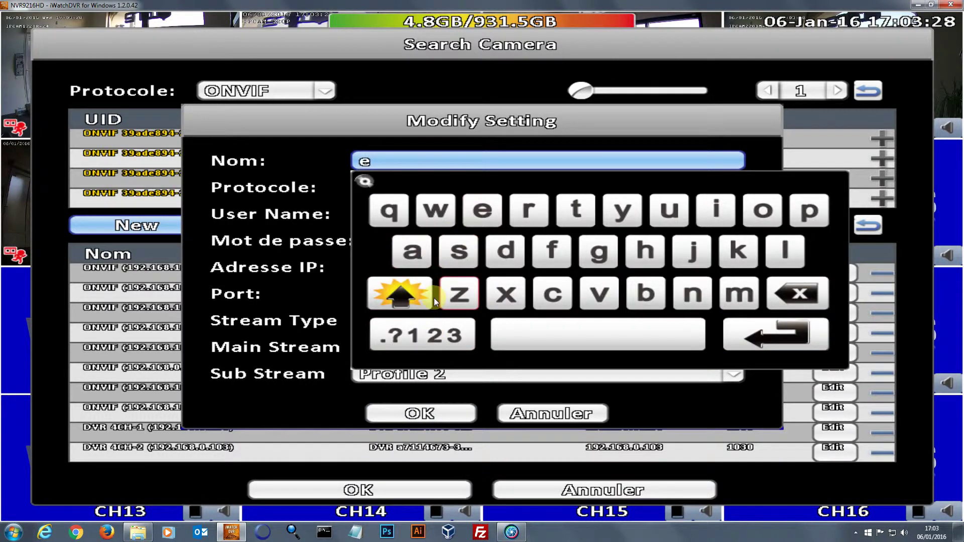
pyautogui.click(401, 294)
pyautogui.click(552, 293)
pyautogui.click(421, 291)
pyautogui.click(420, 256)
pyautogui.click(525, 213)
pyautogui.click(486, 208)
pyautogui.click(752, 335)
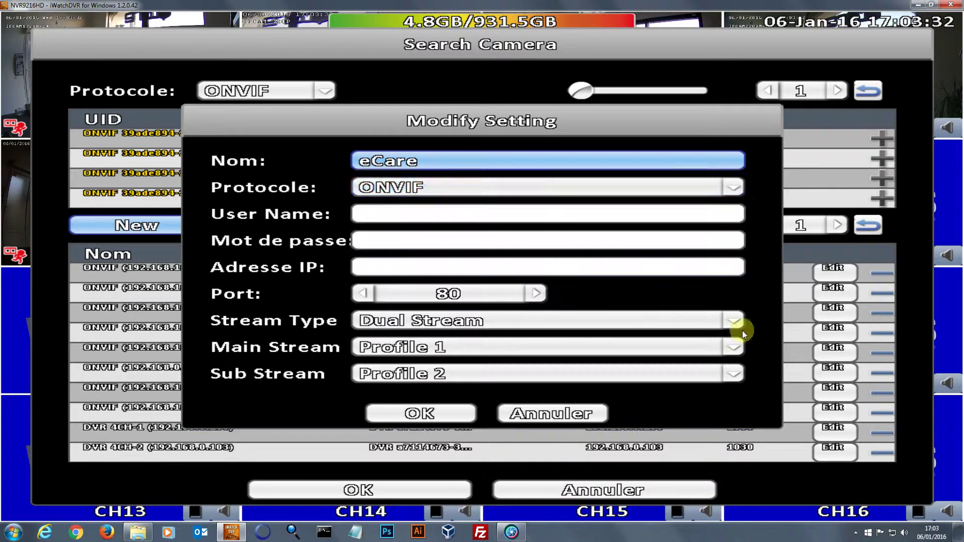
# - Choose the ONVIF protocol for the eCare entry and set its user name to admin
pyautogui.click(468, 190)
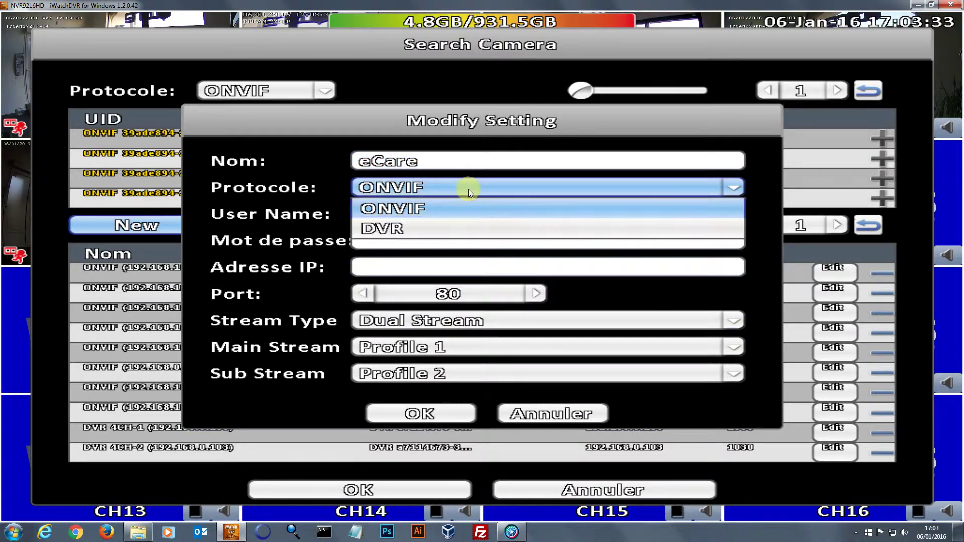
pyautogui.click(432, 207)
pyautogui.click(424, 217)
pyautogui.click(412, 303)
pyautogui.click(500, 303)
pyautogui.click(739, 346)
pyautogui.click(715, 264)
pyautogui.click(696, 346)
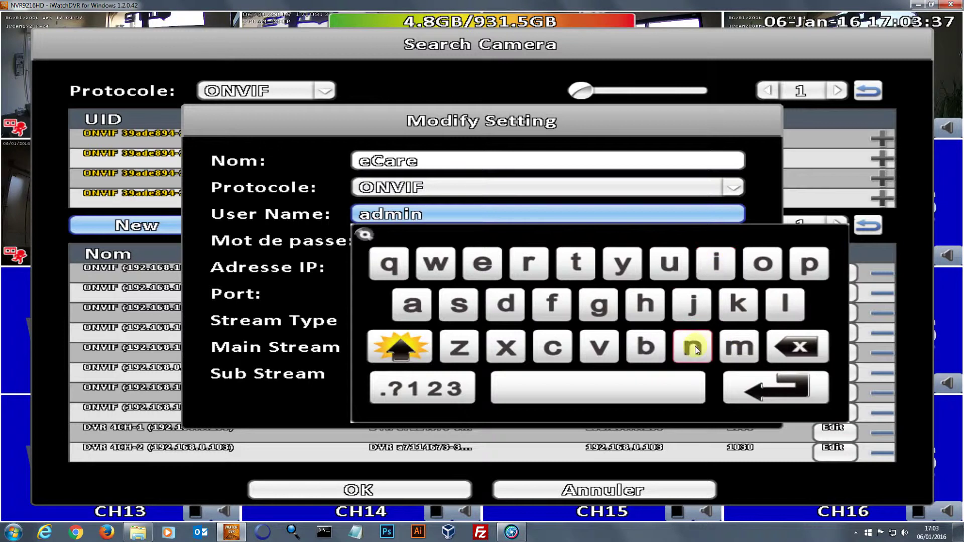
pyautogui.click(754, 384)
# - Enter the account password for the eCare entry
pyautogui.click(385, 241)
pyautogui.click(422, 329)
pyautogui.click(505, 332)
pyautogui.click(738, 373)
pyautogui.click(714, 296)
pyautogui.click(702, 371)
pyautogui.click(769, 416)
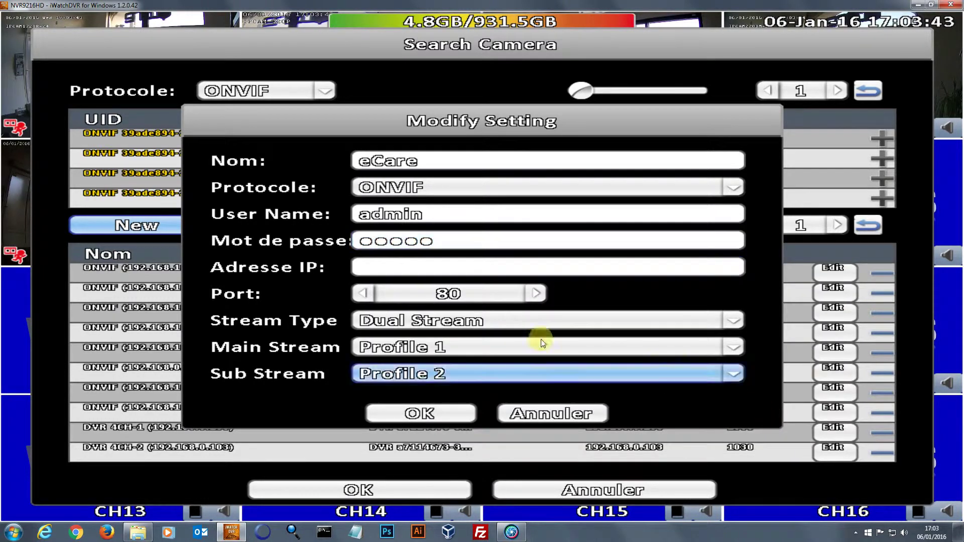
# - Set the IP address of the eCare entry to 192.168.0.33
pyautogui.click(449, 266)
pyautogui.click(426, 441)
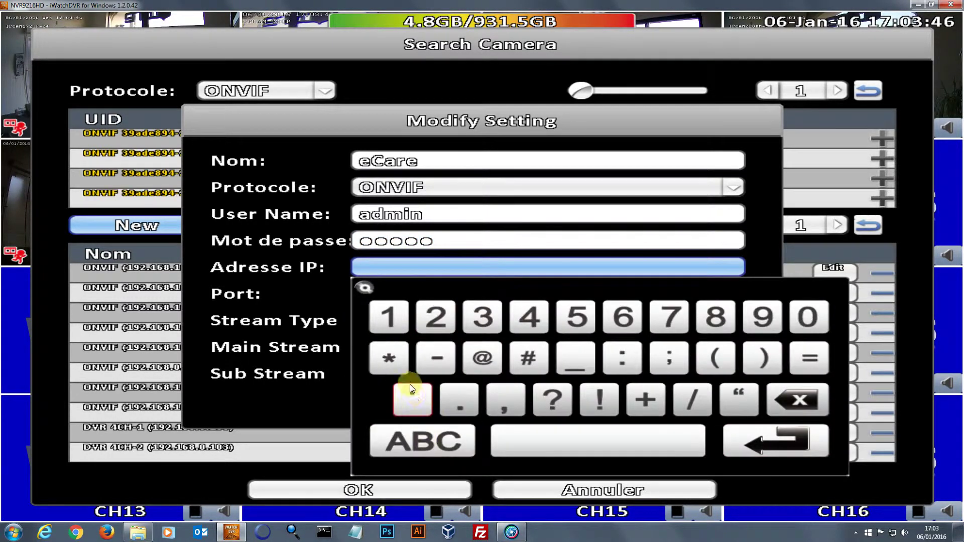
pyautogui.click(395, 318)
pyautogui.click(762, 320)
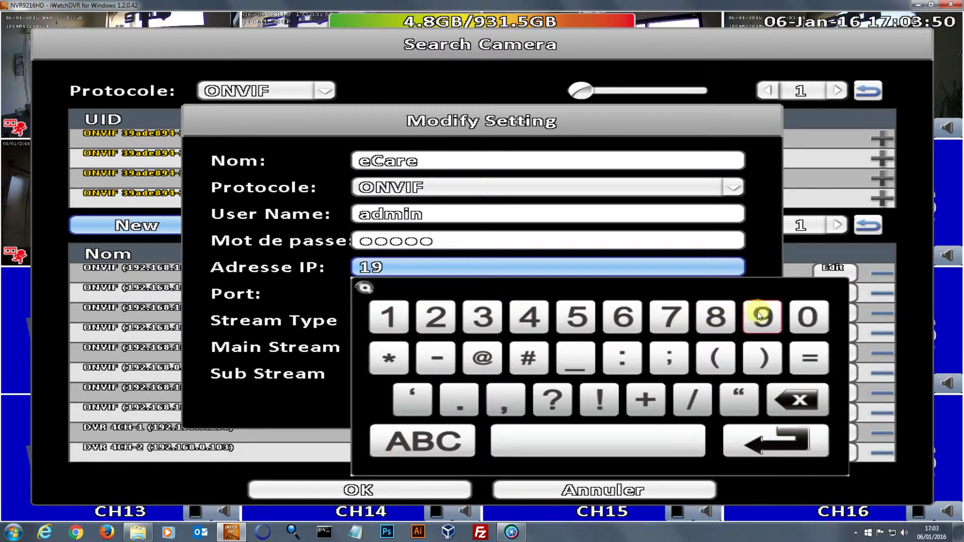
pyautogui.click(437, 314)
pyautogui.click(456, 401)
pyautogui.click(393, 323)
pyautogui.click(623, 317)
pyautogui.click(710, 316)
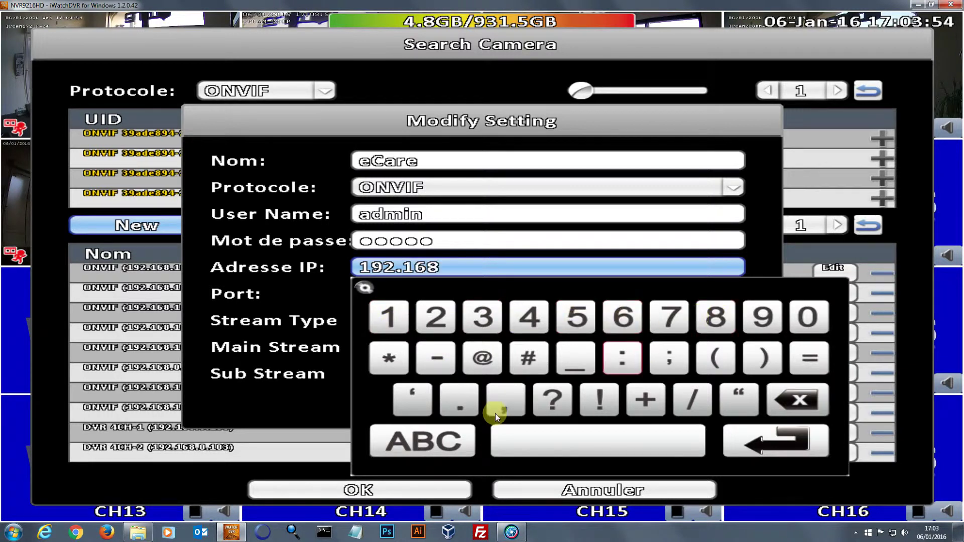
pyautogui.click(454, 408)
pyautogui.click(799, 323)
pyautogui.click(480, 401)
pyautogui.click(484, 315)
pyautogui.click(486, 314)
pyautogui.click(784, 440)
# - Keep port 80, Dual Stream and main stream Profile 1 for the eCare entry and save it to the camera list
pyautogui.click(460, 292)
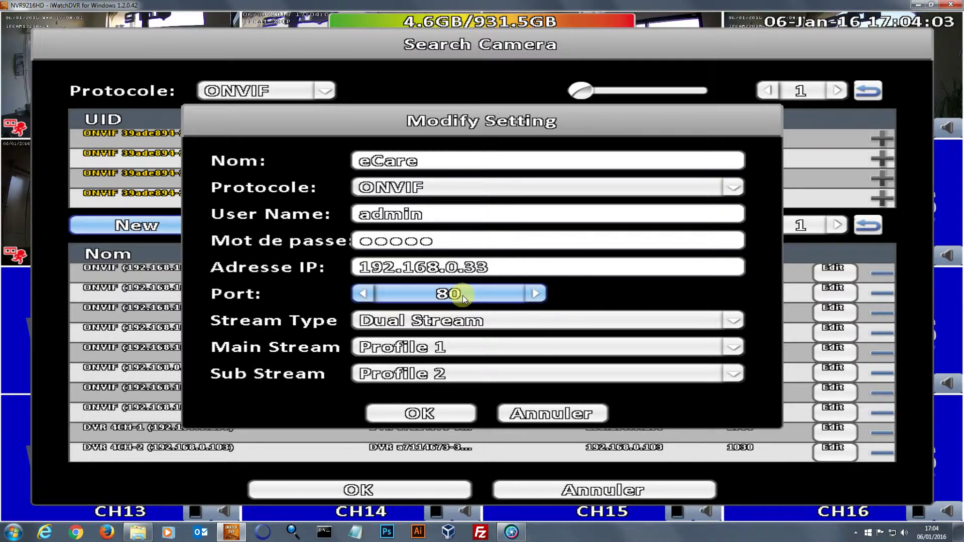
pyautogui.click(460, 324)
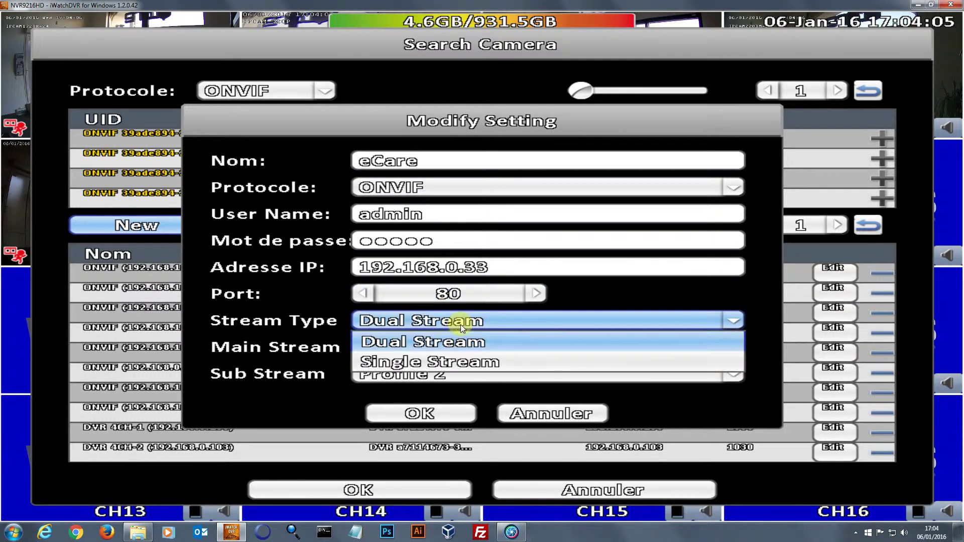
pyautogui.click(461, 342)
pyautogui.click(461, 344)
pyautogui.click(461, 345)
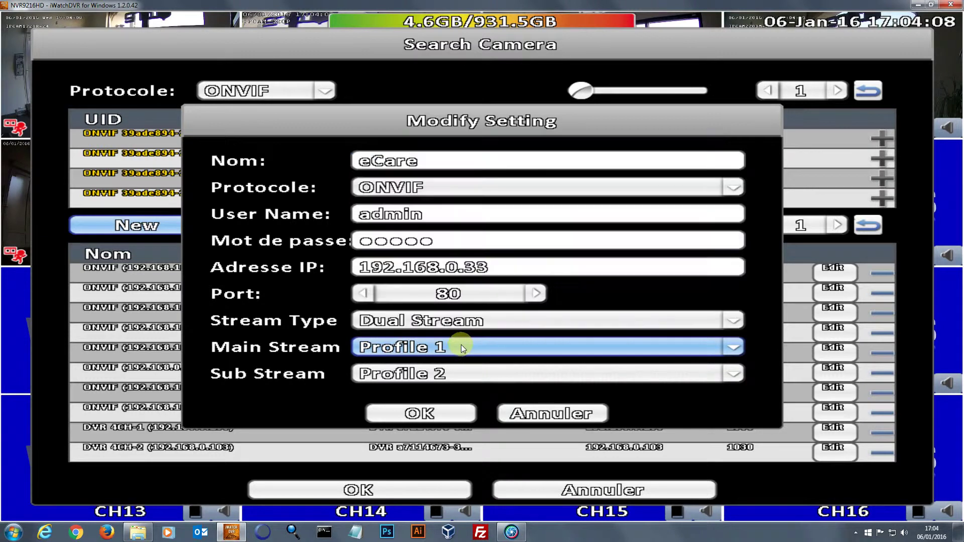
pyautogui.click(434, 415)
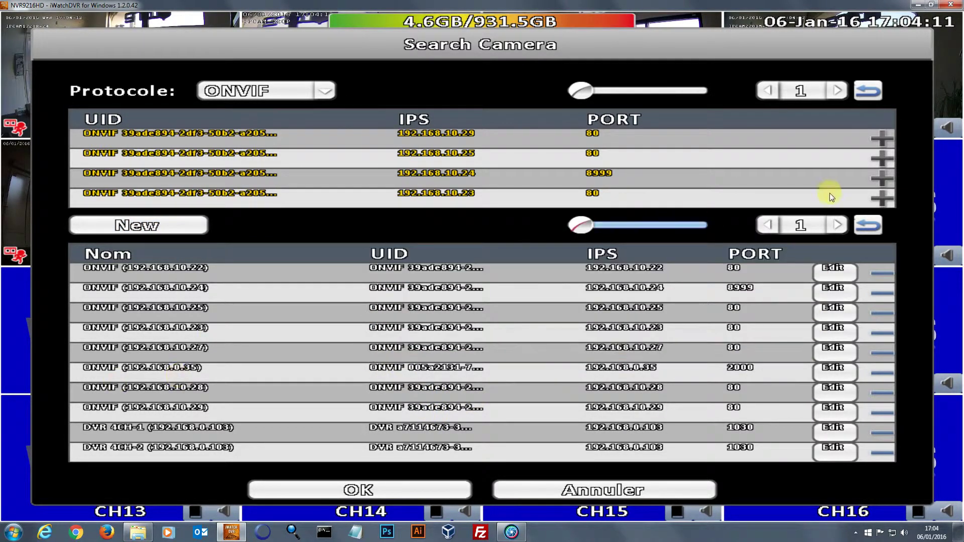
# - Confirm the camera list, assign eCare to channel 8 and return to the live view
pyautogui.click(837, 225)
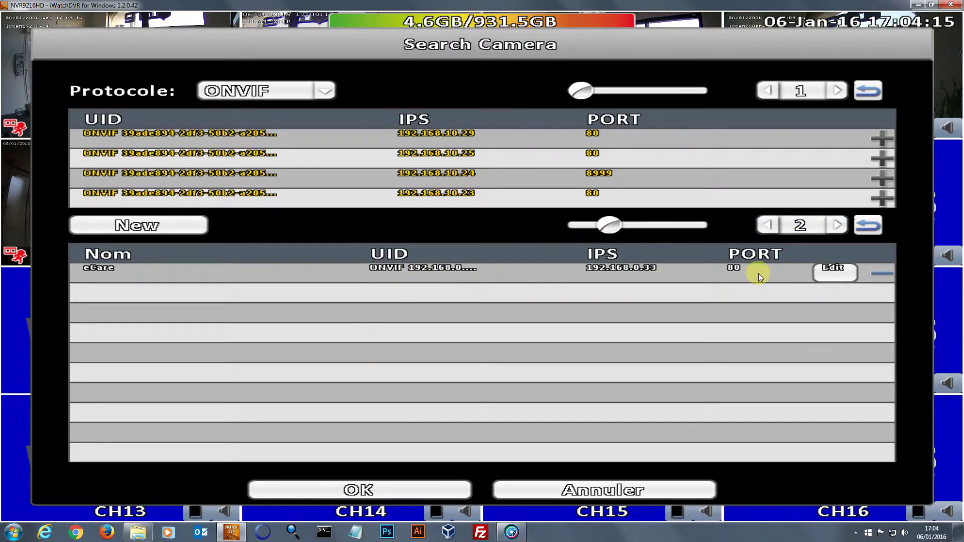
pyautogui.click(351, 490)
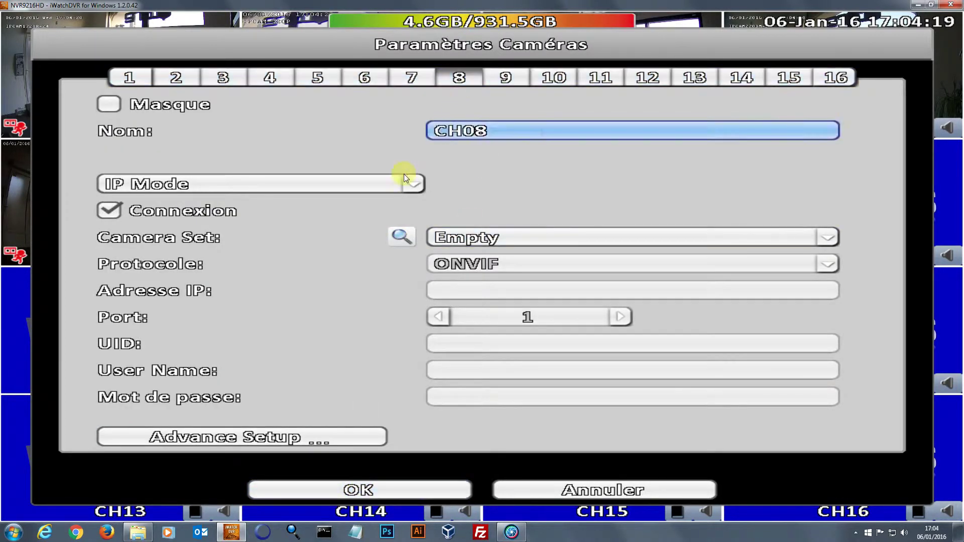
pyautogui.click(472, 236)
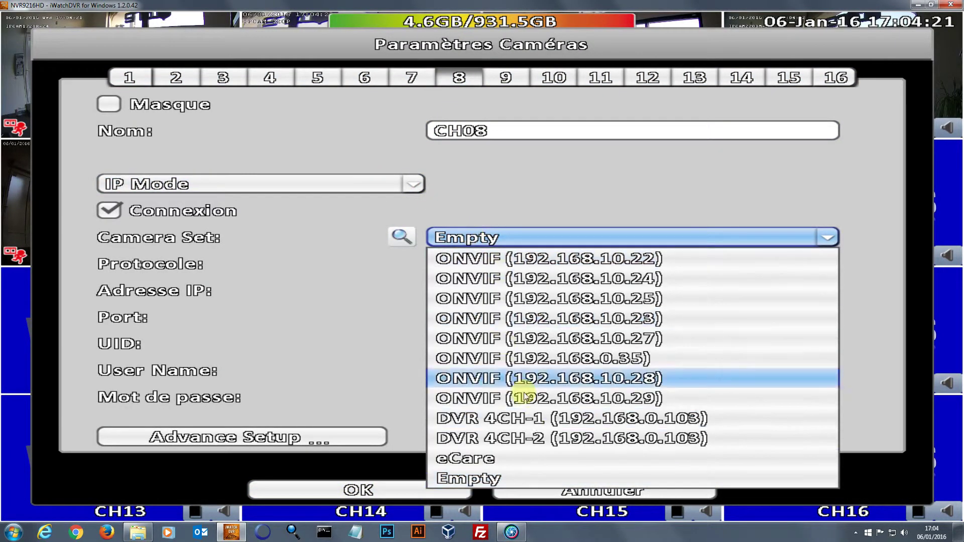
pyautogui.click(510, 456)
pyautogui.click(439, 490)
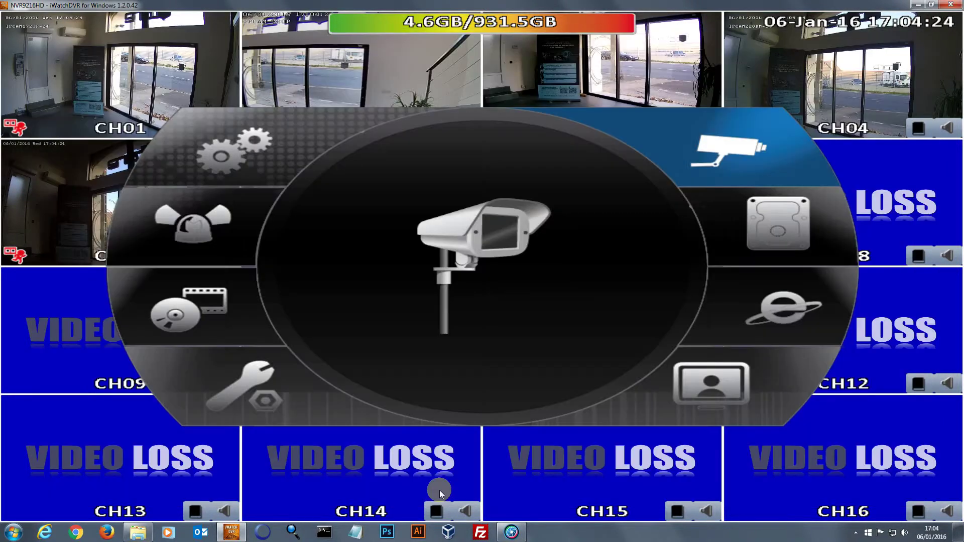
pyautogui.rightClick(497, 243)
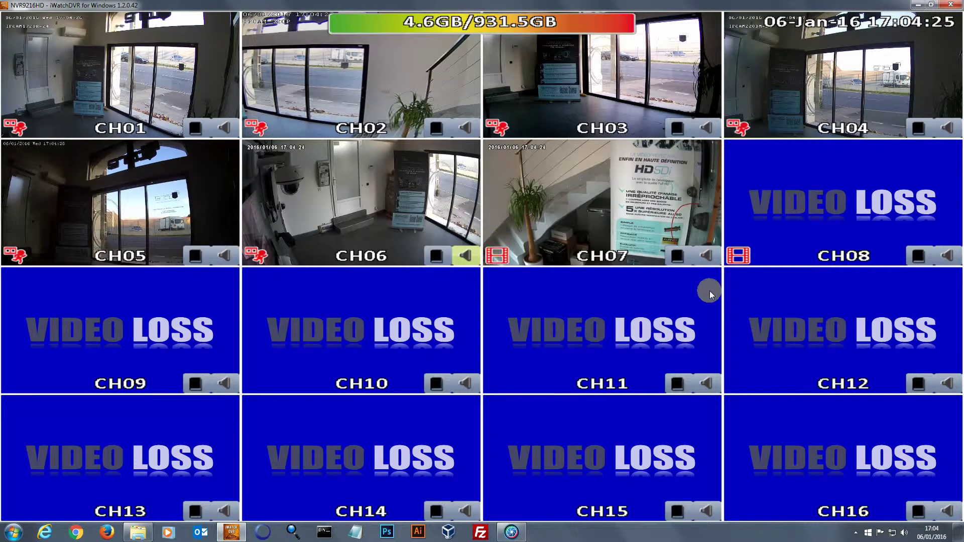
pyautogui.click(712, 257)
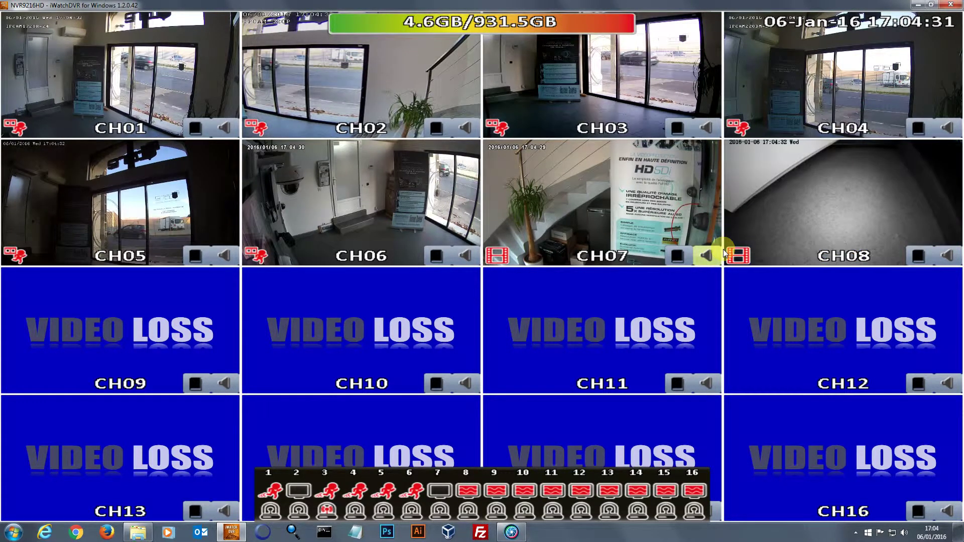
pyautogui.click(959, 130)
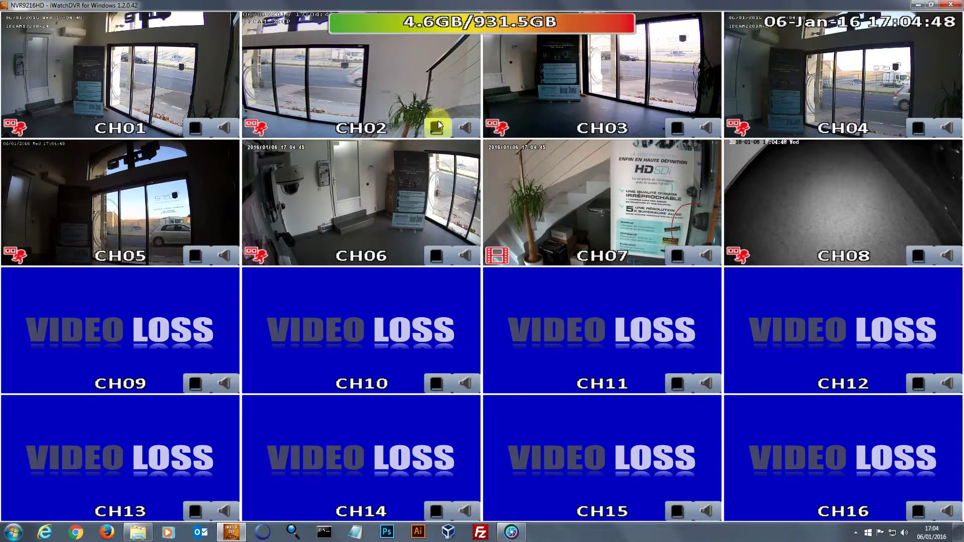
# - Reopen the camera settings for channel 8 from the live view
pyautogui.rightClick(418, 182)
pyautogui.click(390, 241)
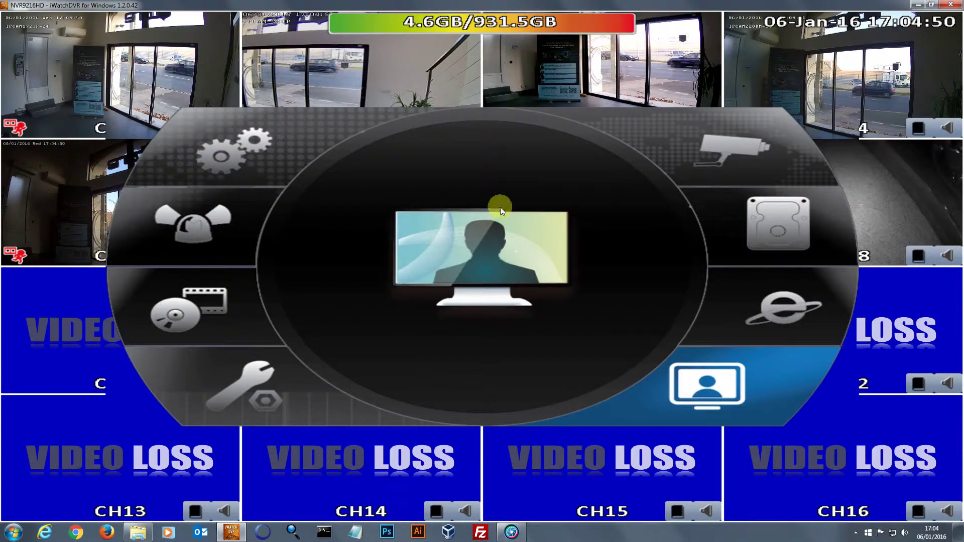
pyautogui.click(738, 151)
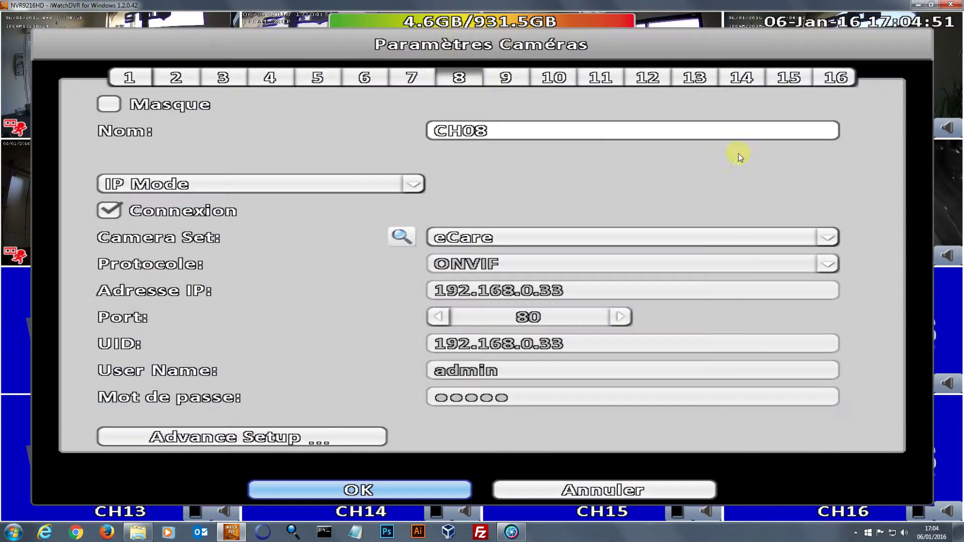
# - Switch to channel 9, keep it in IP Mode, and create a new entry in the camera search
pyautogui.click(508, 75)
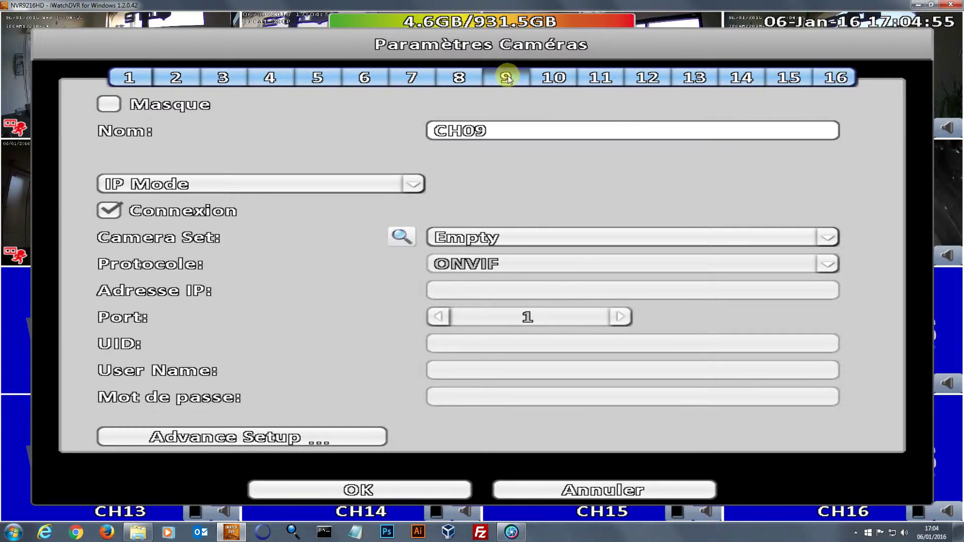
pyautogui.click(405, 184)
pyautogui.click(354, 185)
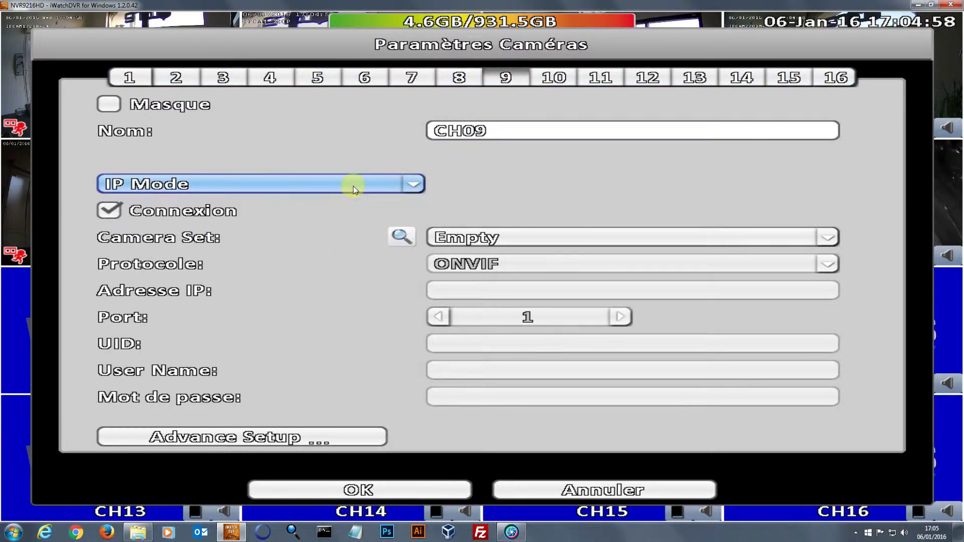
pyautogui.click(403, 237)
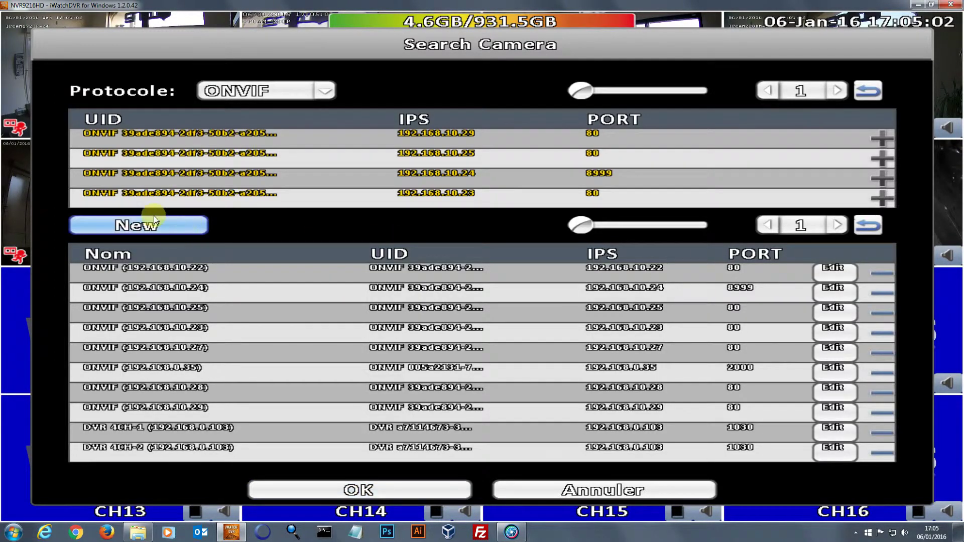
pyautogui.click(169, 227)
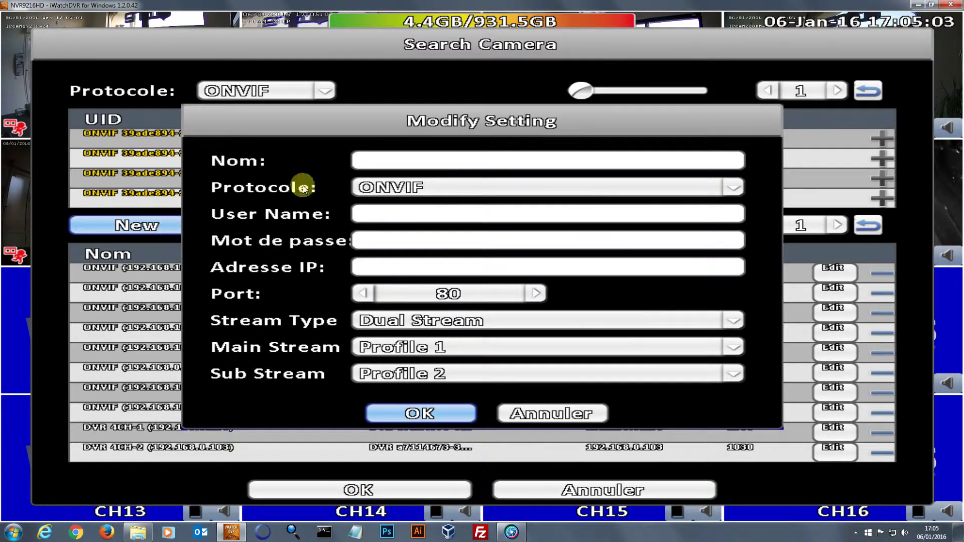
# - Name the new camera entry eCare DVR
pyautogui.click(387, 165)
pyautogui.click(421, 334)
pyautogui.click(477, 214)
pyautogui.click(402, 292)
pyautogui.click(497, 292)
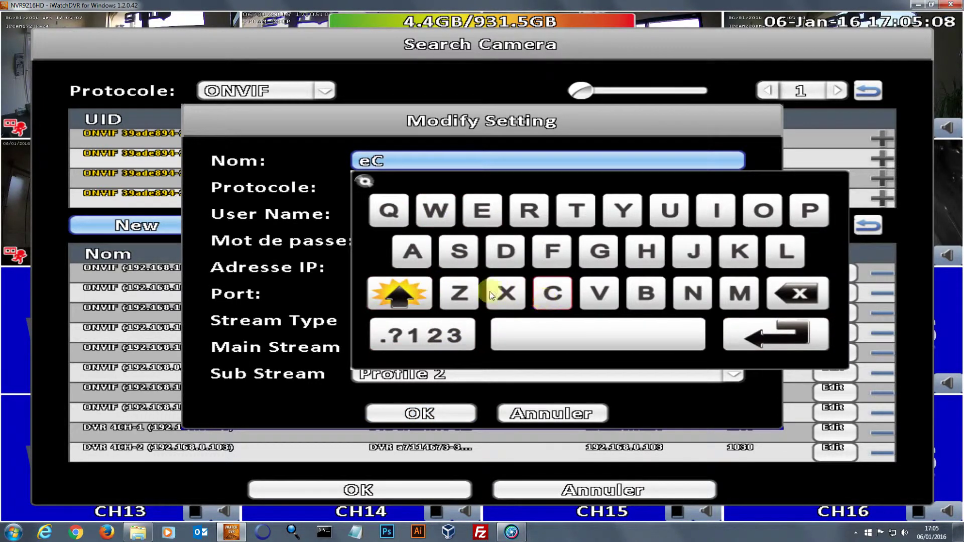
pyautogui.click(411, 280)
pyautogui.click(412, 254)
pyautogui.click(528, 210)
pyautogui.click(489, 206)
pyautogui.click(580, 347)
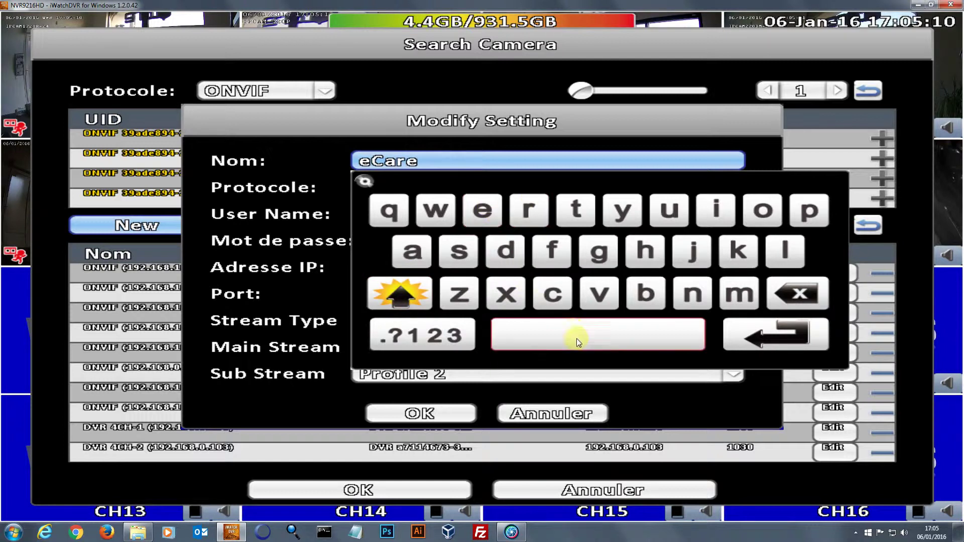
pyautogui.click(399, 294)
pyautogui.click(505, 251)
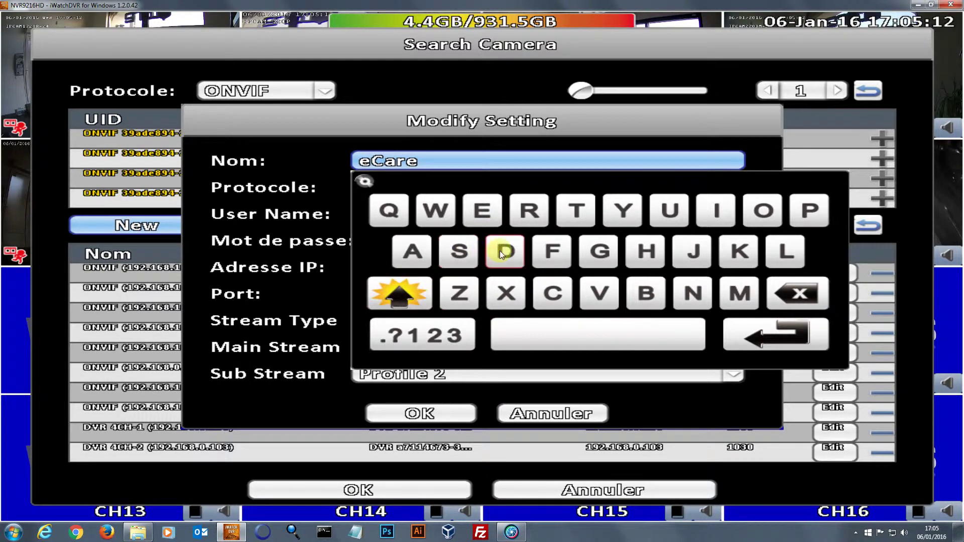
pyautogui.click(585, 287)
pyautogui.click(762, 322)
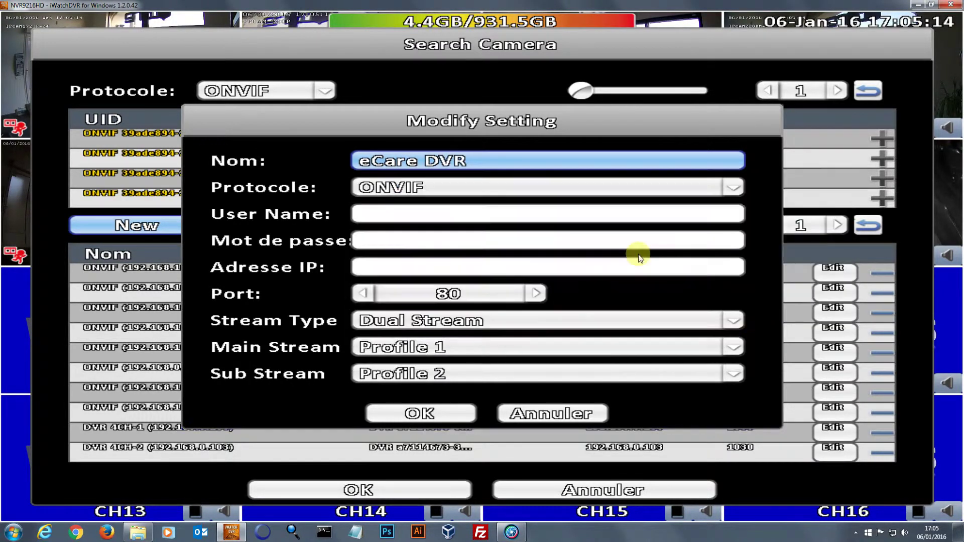
# - Set the protocol of the eCare DVR entry to DVR and its stream to Sub Stream
pyautogui.click(409, 190)
pyautogui.click(412, 228)
pyautogui.click(408, 214)
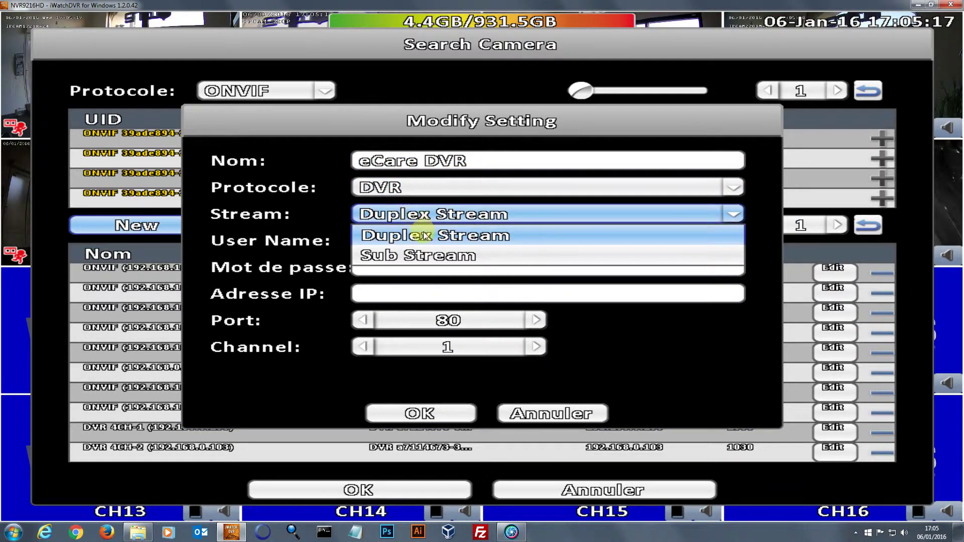
pyautogui.click(420, 256)
# - Enter admin as the user name of the eCare DVR entry
pyautogui.click(408, 243)
pyautogui.click(410, 330)
pyautogui.click(802, 370)
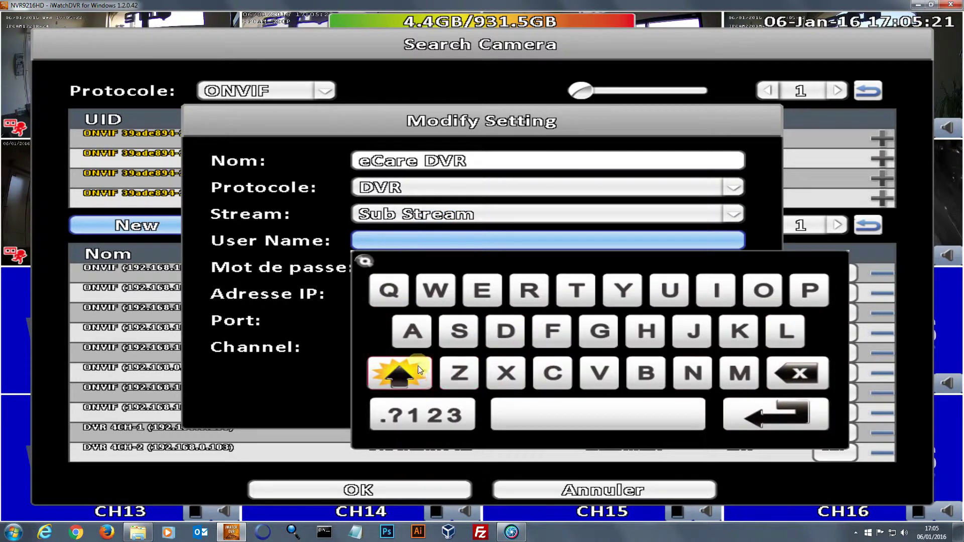
pyautogui.click(418, 366)
pyautogui.click(414, 333)
pyautogui.click(523, 338)
pyautogui.click(738, 373)
pyautogui.click(714, 290)
pyautogui.click(699, 373)
pyautogui.click(775, 416)
# - Enter the account password for the eCare DVR entry
pyautogui.click(429, 266)
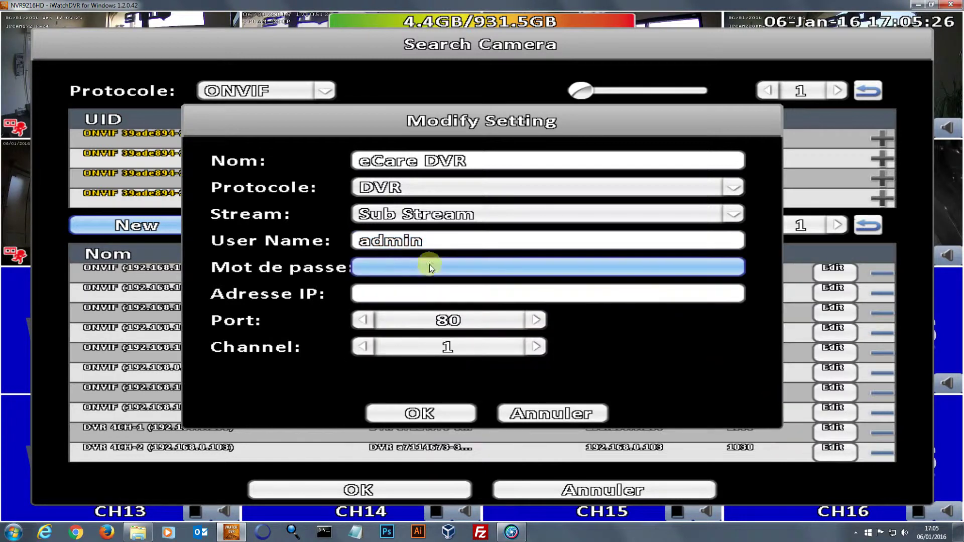
pyautogui.click(427, 442)
pyautogui.click(398, 319)
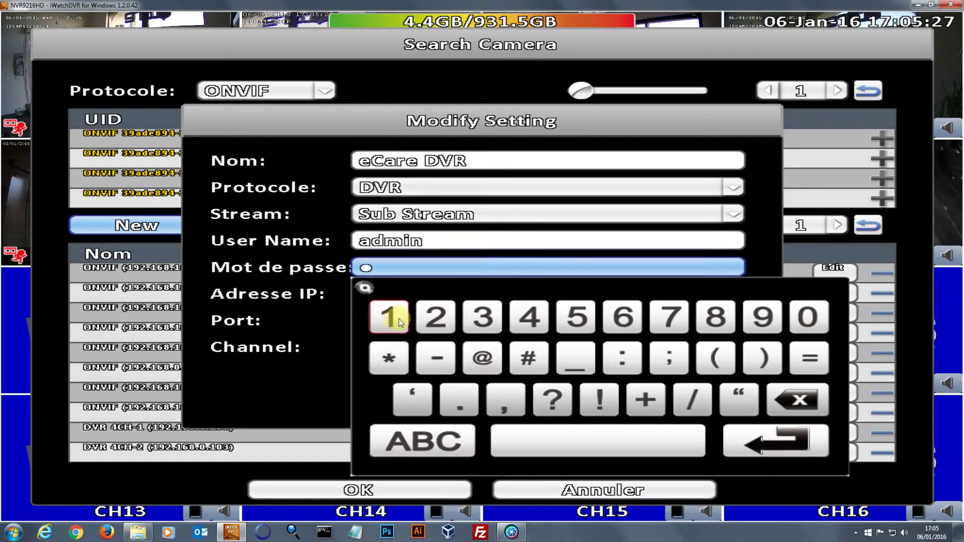
pyautogui.click(439, 324)
pyautogui.click(474, 322)
pyautogui.click(524, 320)
pyautogui.click(565, 320)
pyautogui.click(625, 322)
pyautogui.click(802, 445)
pyautogui.click(422, 291)
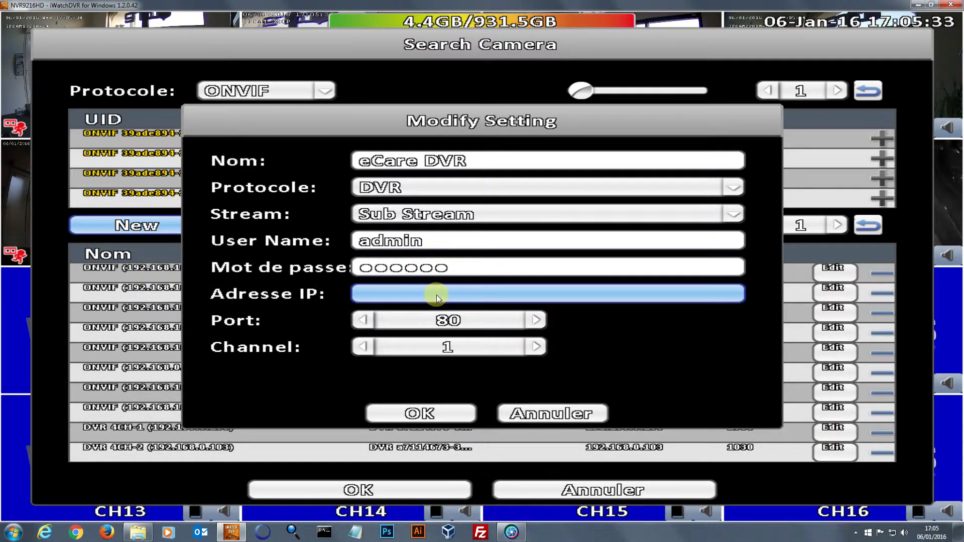
pyautogui.click(436, 295)
pyautogui.click(758, 350)
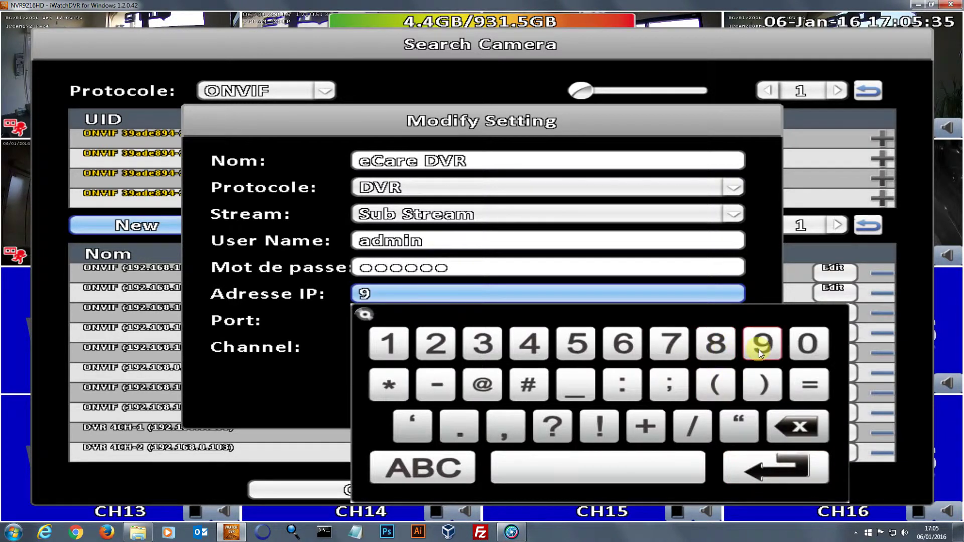
pyautogui.click(435, 344)
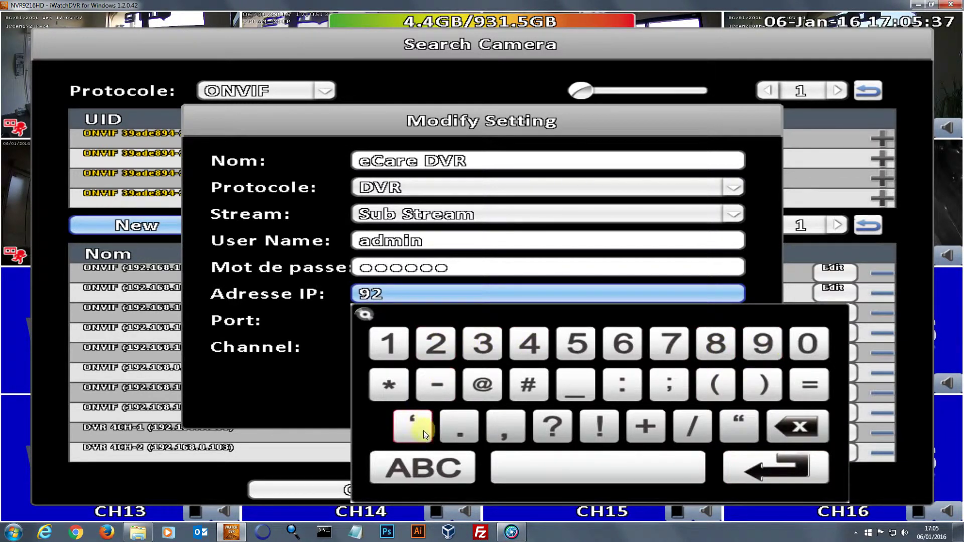
pyautogui.click(457, 431)
pyautogui.click(397, 346)
pyautogui.click(523, 348)
pyautogui.click(623, 342)
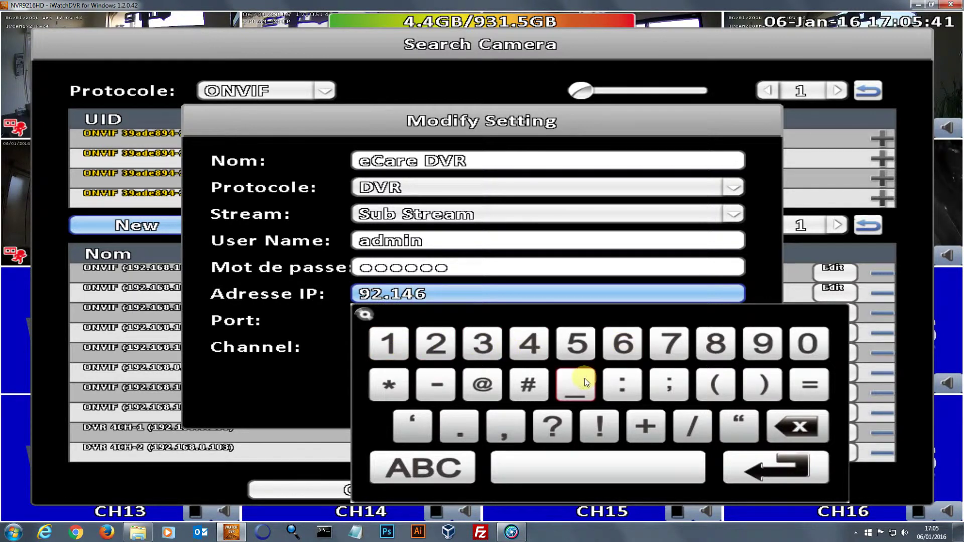
pyautogui.click(458, 427)
pyautogui.click(395, 346)
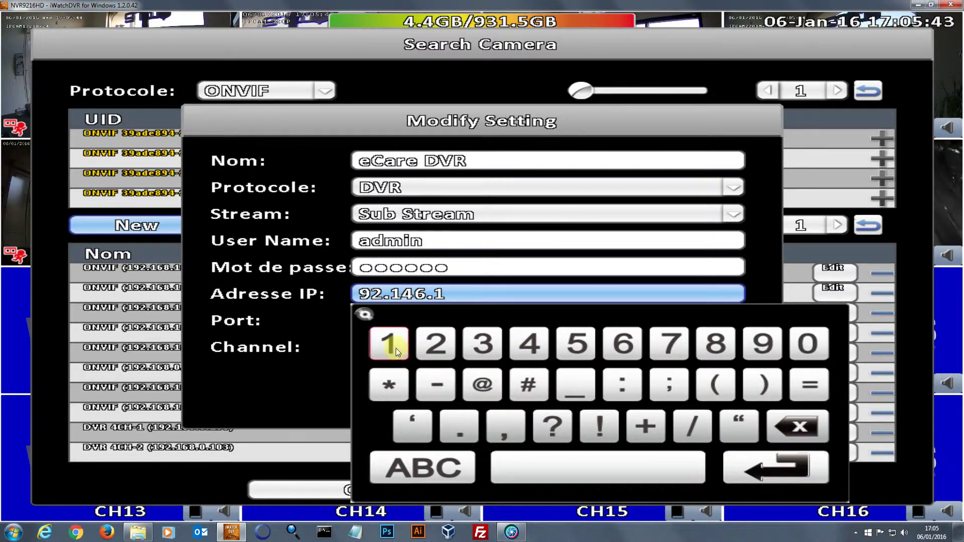
pyautogui.click(395, 349)
pyautogui.click(577, 347)
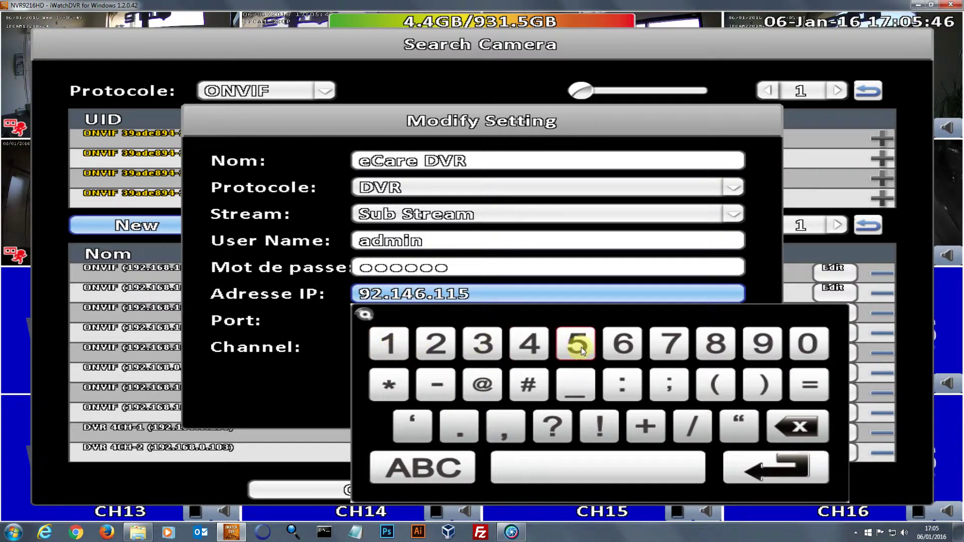
pyautogui.click(462, 432)
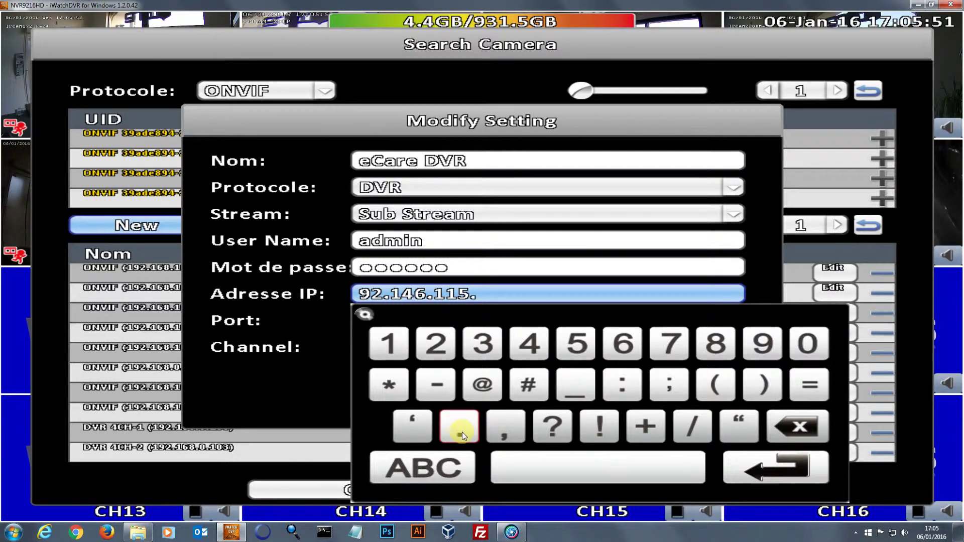
pyautogui.click(406, 343)
pyautogui.click(573, 346)
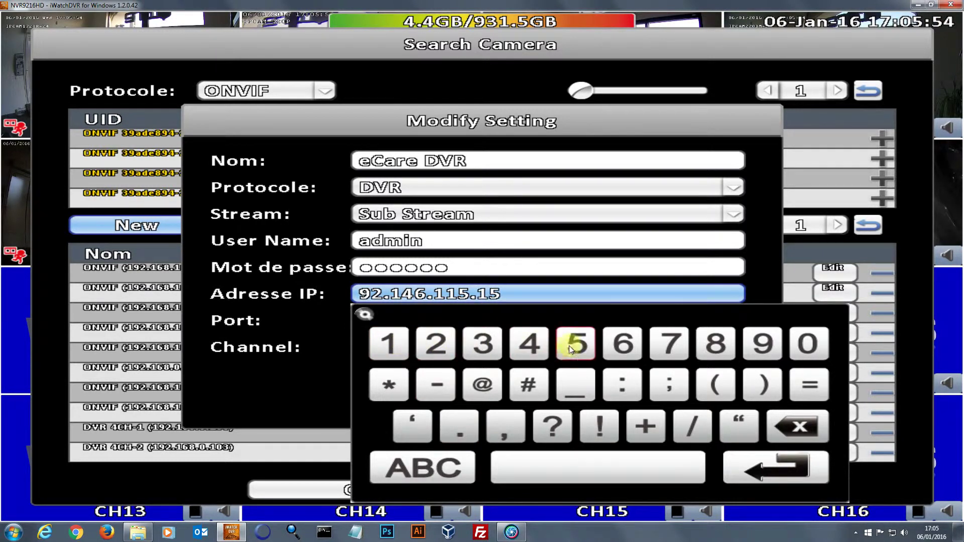
pyautogui.click(403, 340)
pyautogui.click(798, 469)
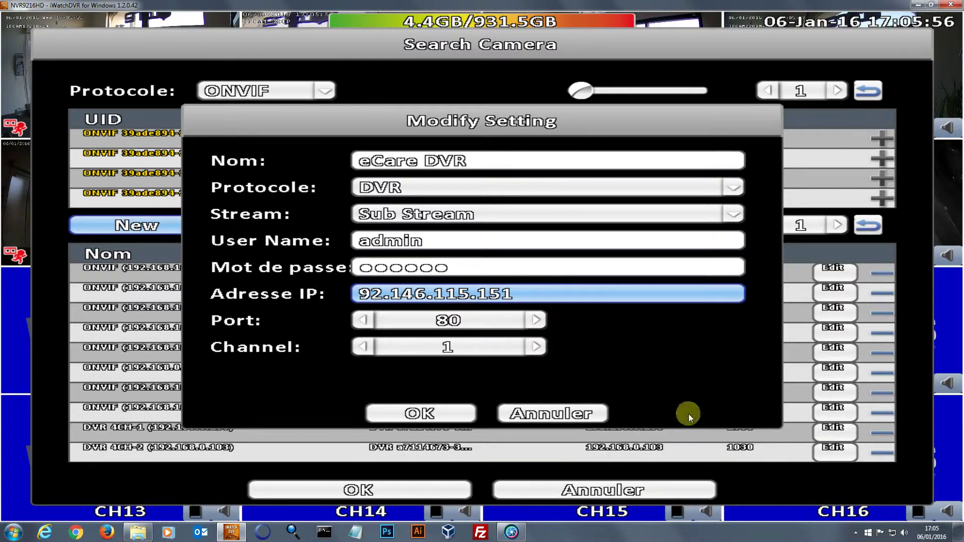
# - Set the port of the eCare DVR entry to 1027
pyautogui.click(480, 315)
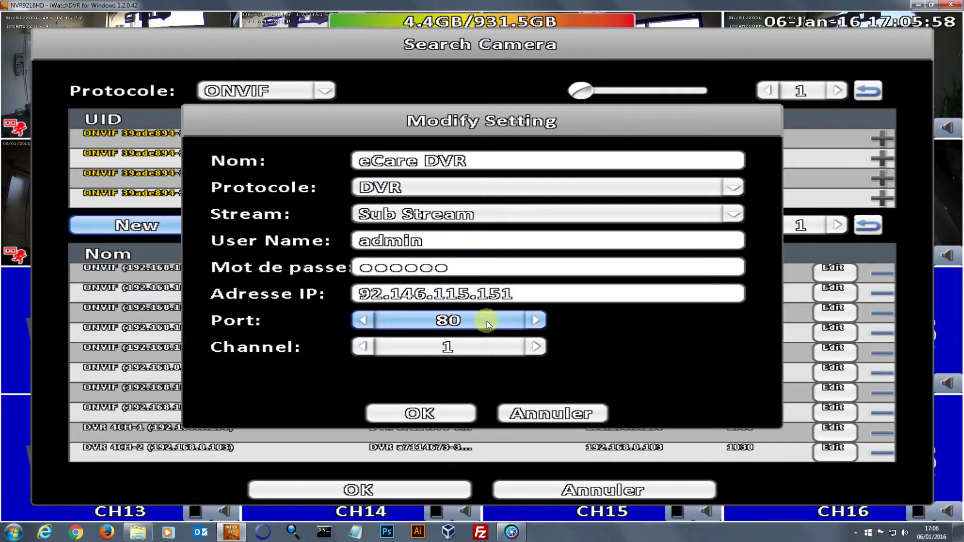
pyautogui.click(481, 321)
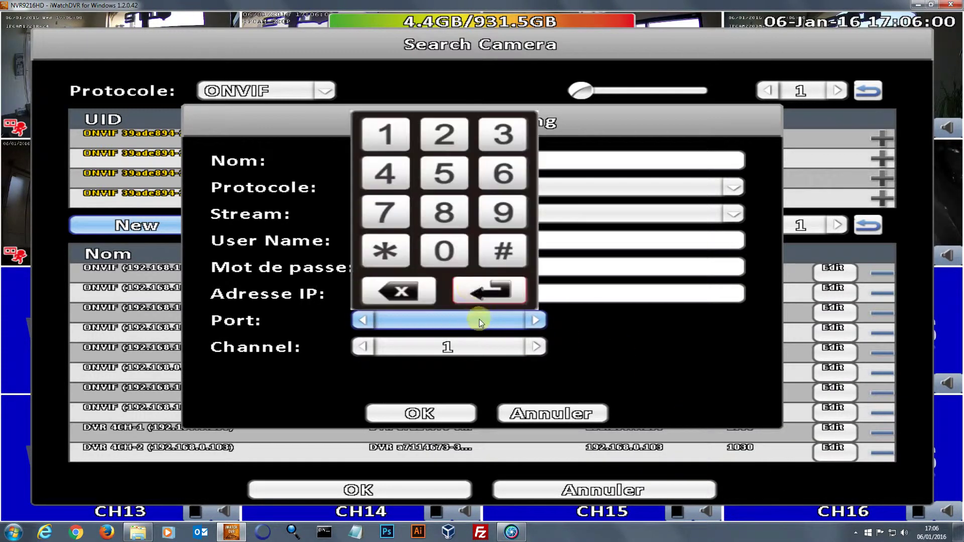
pyautogui.click(388, 145)
pyautogui.click(444, 250)
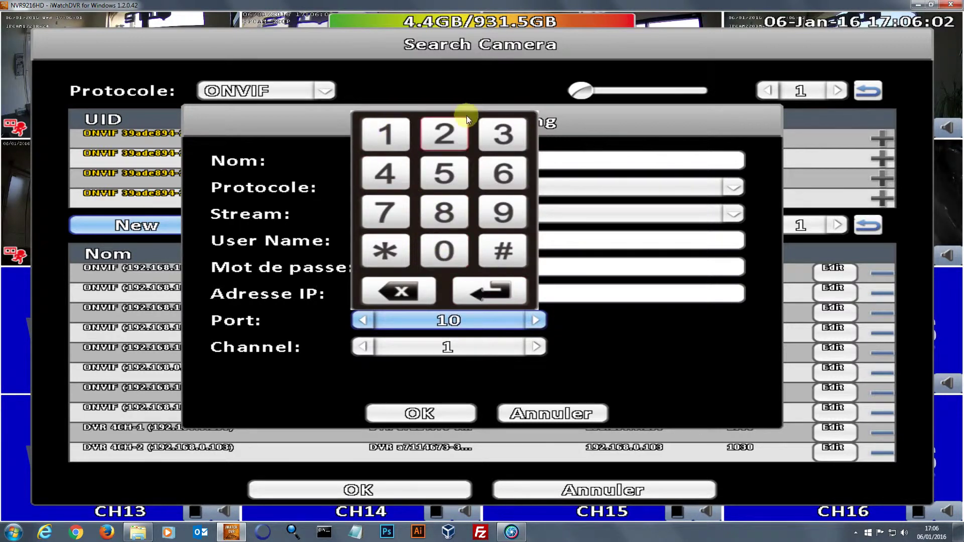
pyautogui.click(445, 134)
pyautogui.click(385, 210)
pyautogui.click(483, 289)
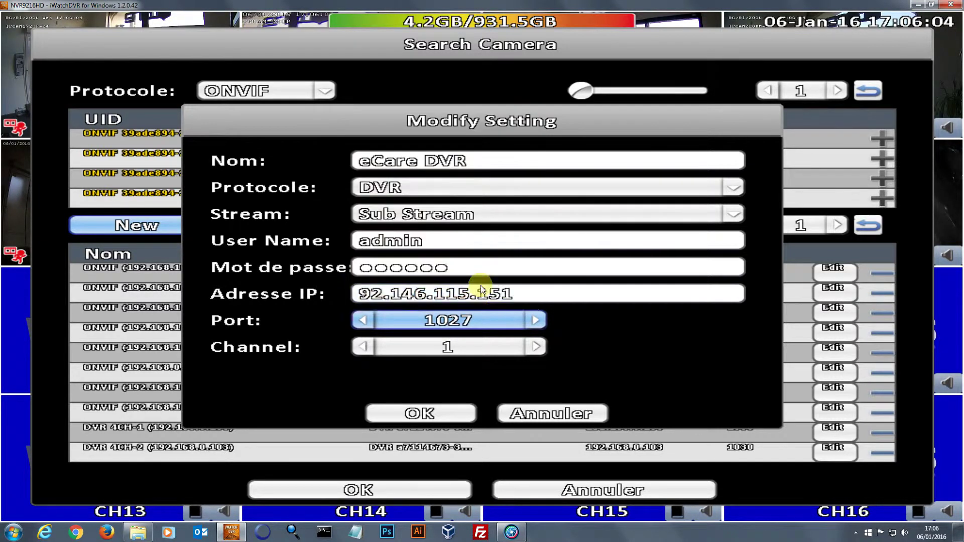
# - Try channel 16 for the eCare DVR entry and return the channel to 1
pyautogui.click(463, 347)
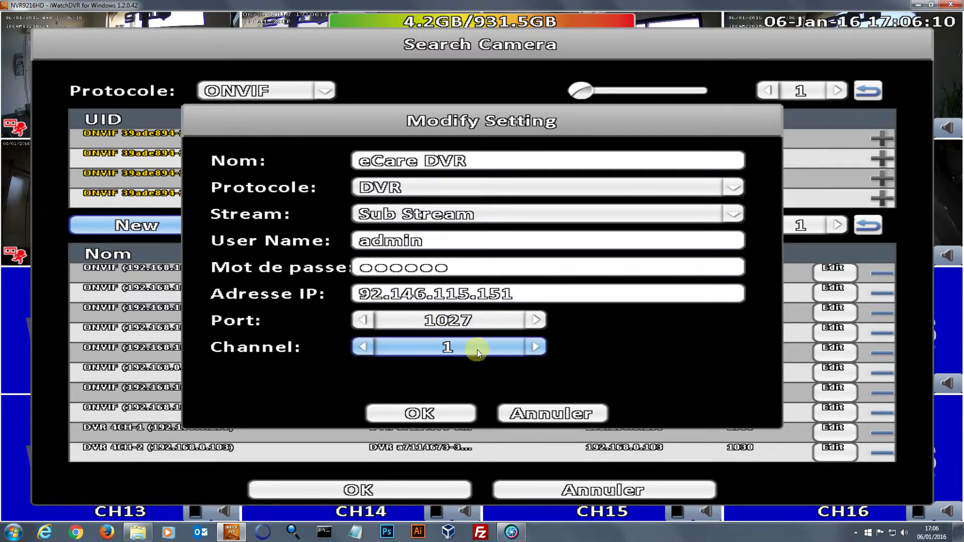
pyautogui.click(480, 348)
pyautogui.click(394, 166)
pyautogui.click(503, 208)
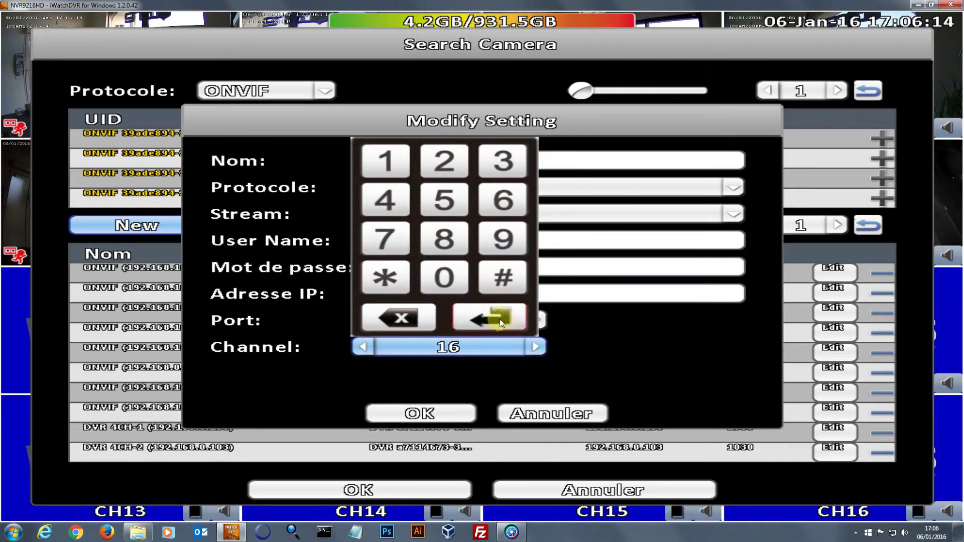
pyautogui.click(418, 315)
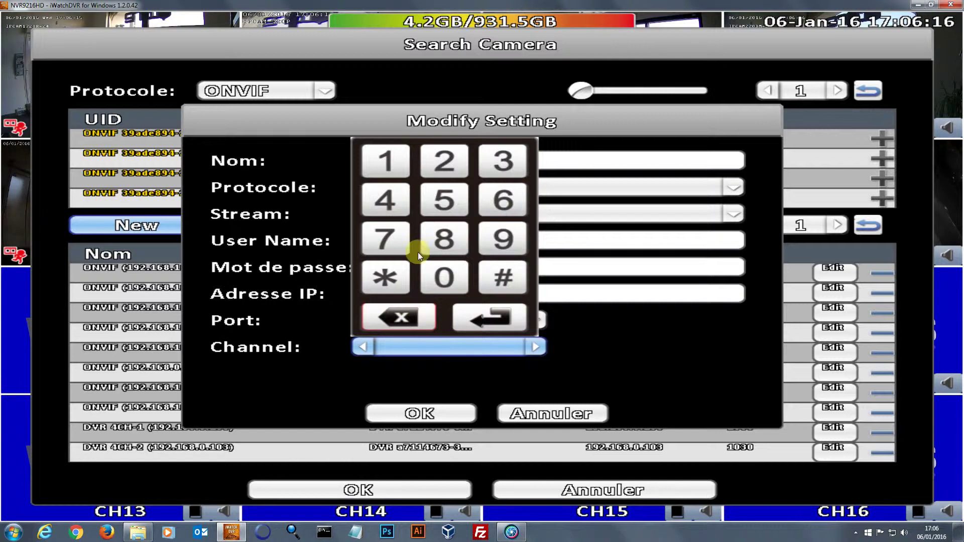
pyautogui.click(392, 161)
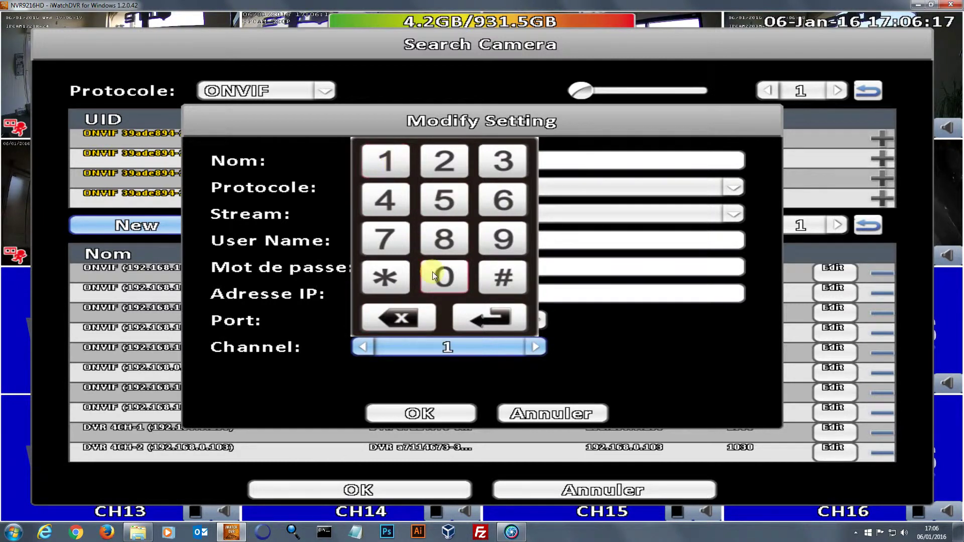
pyautogui.click(498, 320)
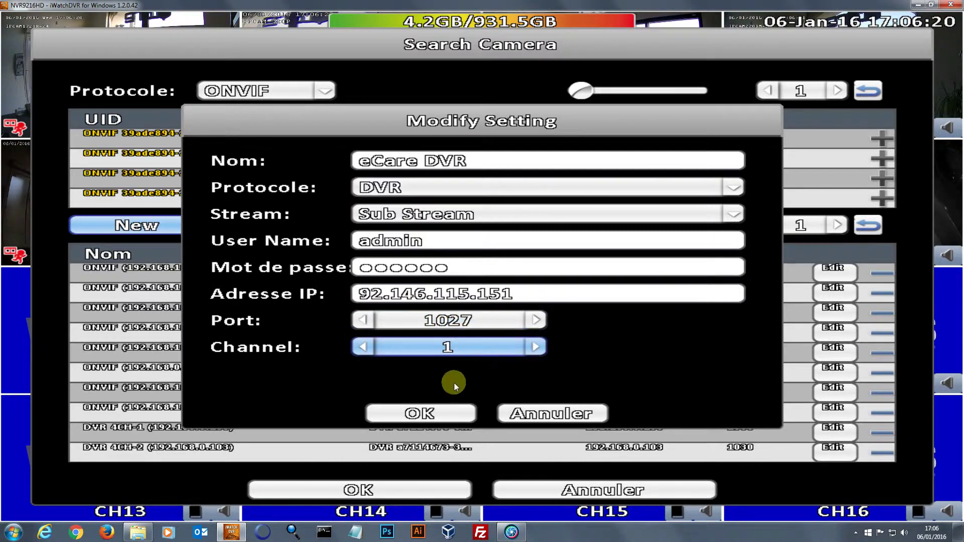
# - Save the eCare DVR entry to the camera list and select it as the camera set for channel 9
pyautogui.click(440, 415)
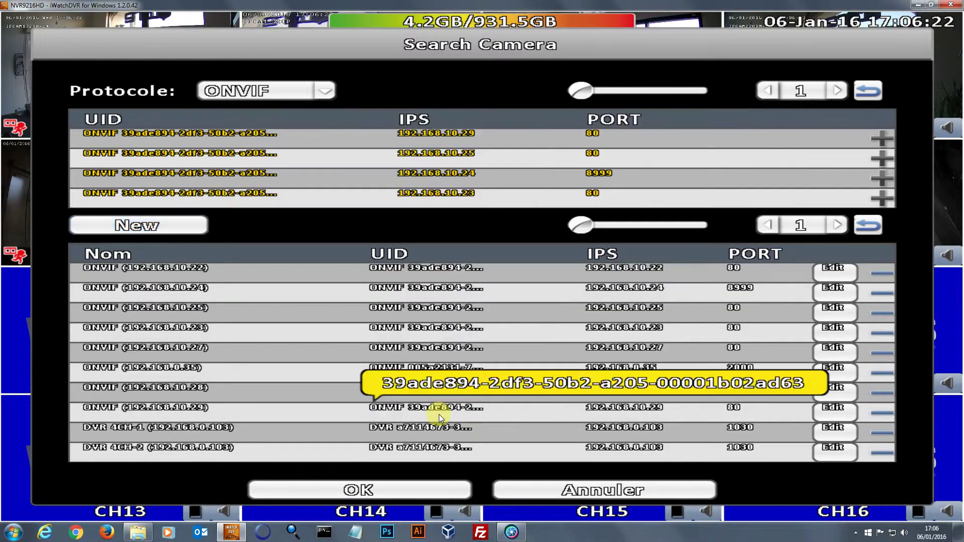
pyautogui.click(840, 225)
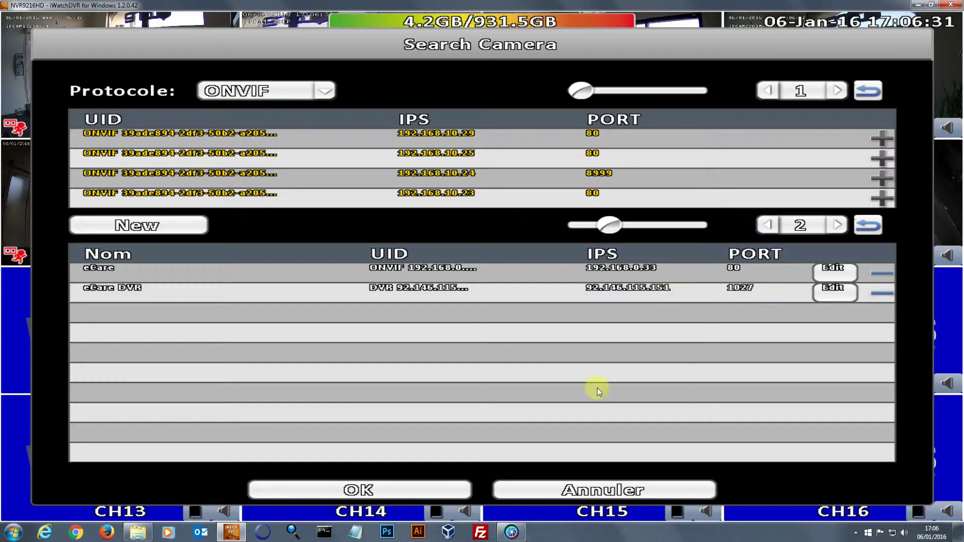
pyautogui.click(409, 487)
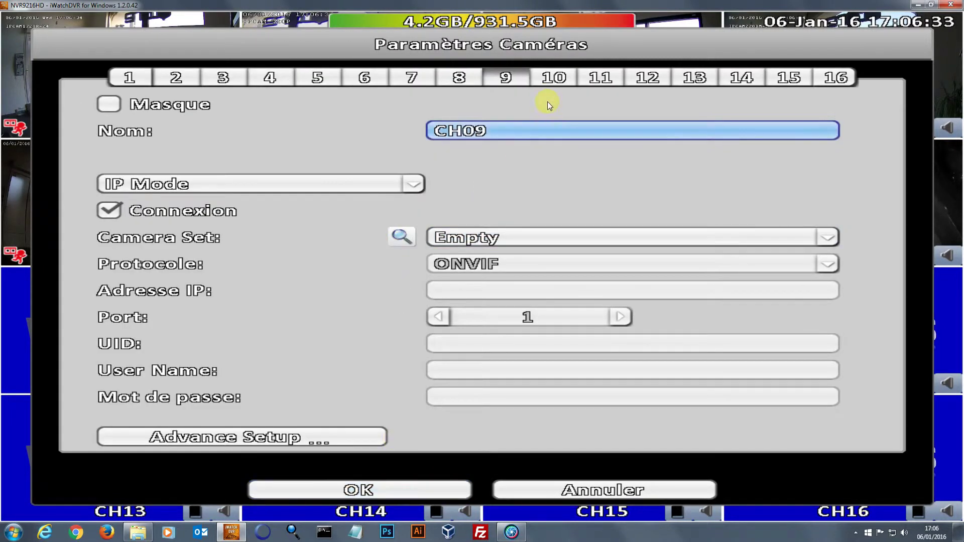
pyautogui.click(491, 237)
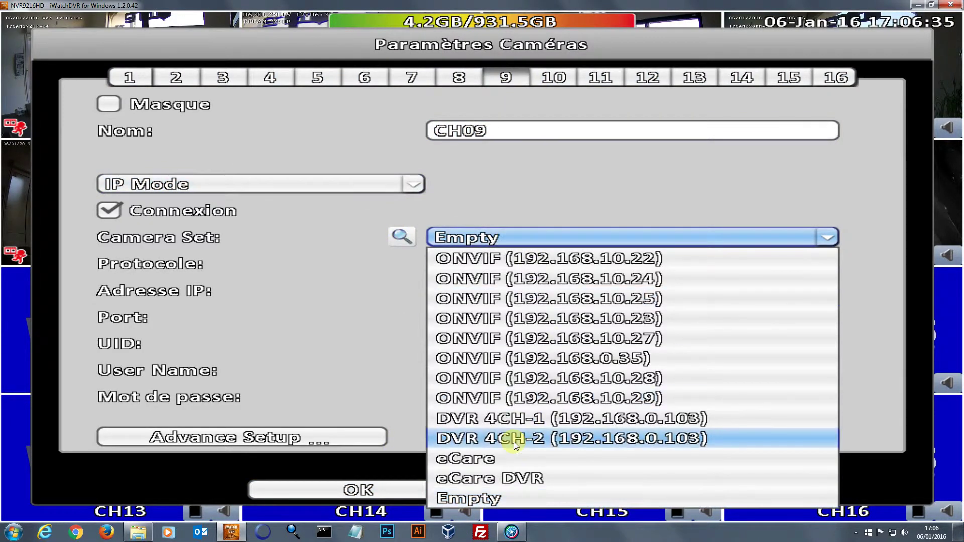
pyautogui.click(516, 457)
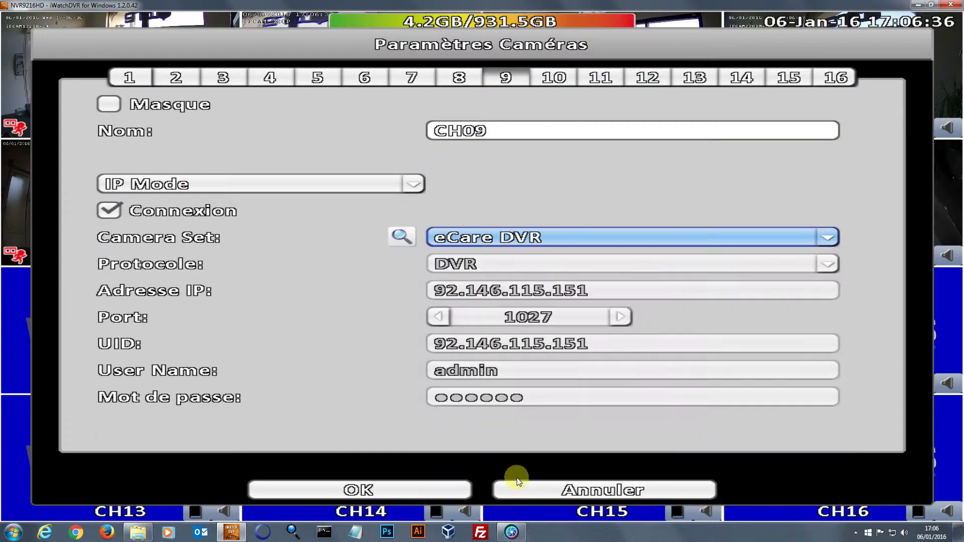
# - Save the channel 9 camera settings and check the channel's live picture full screen before returning to the channel grid
pyautogui.click(434, 489)
pyautogui.rightClick(467, 268)
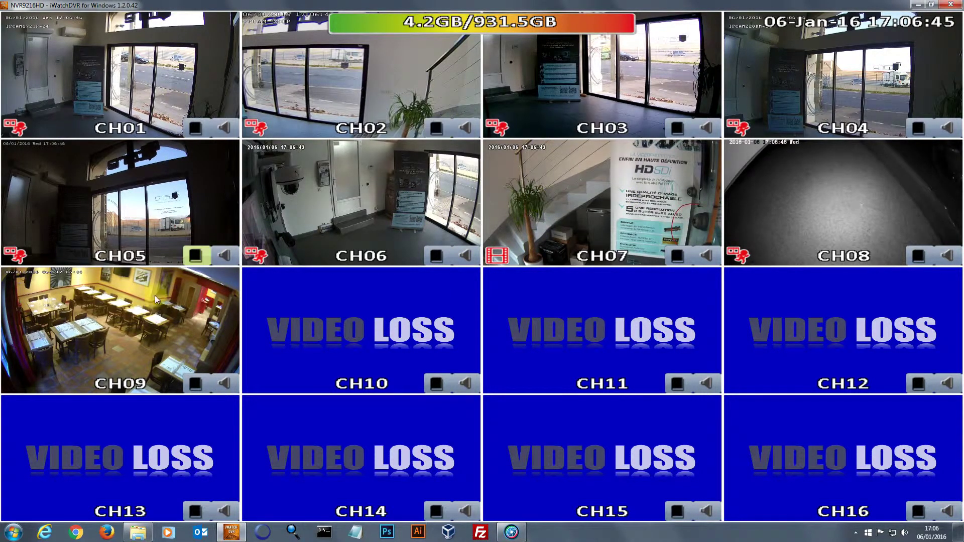
pyautogui.doubleClick(175, 323)
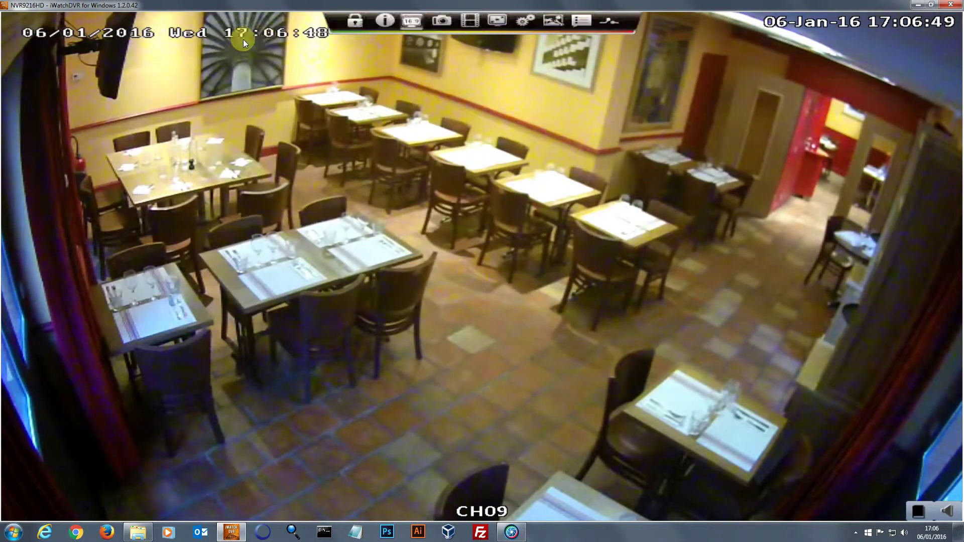
pyautogui.doubleClick(405, 186)
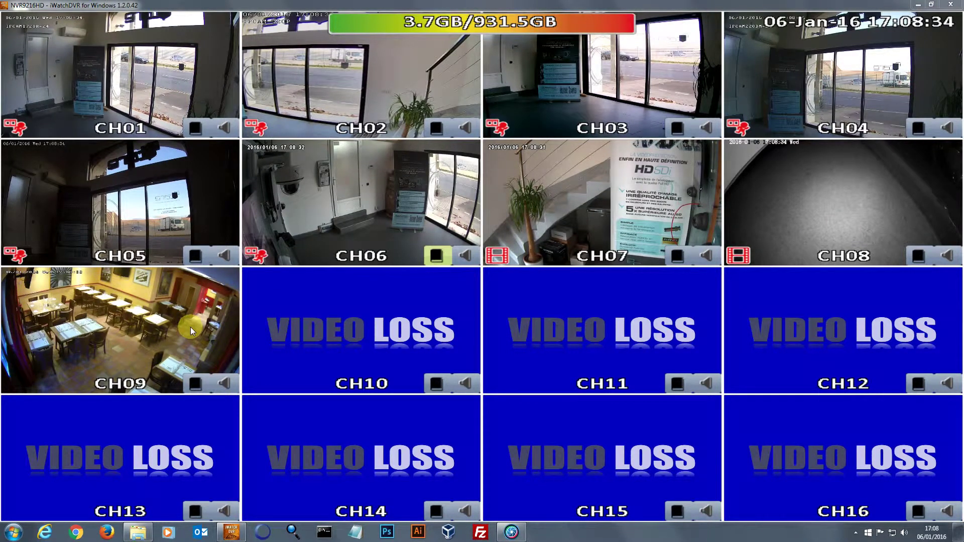
# - Open the advanced setup of the ONVIF camera on channel 4 from the camera settings
pyautogui.rightClick(353, 194)
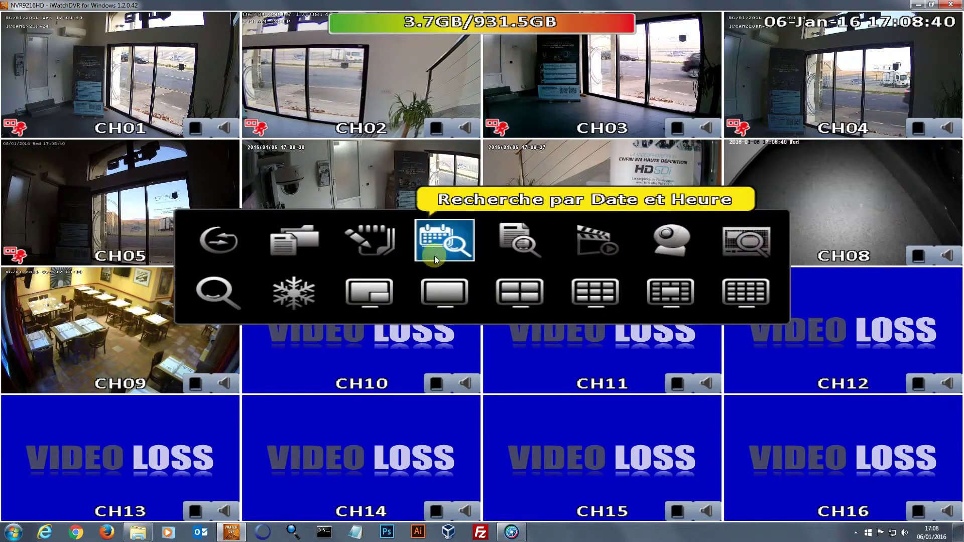
pyautogui.click(372, 244)
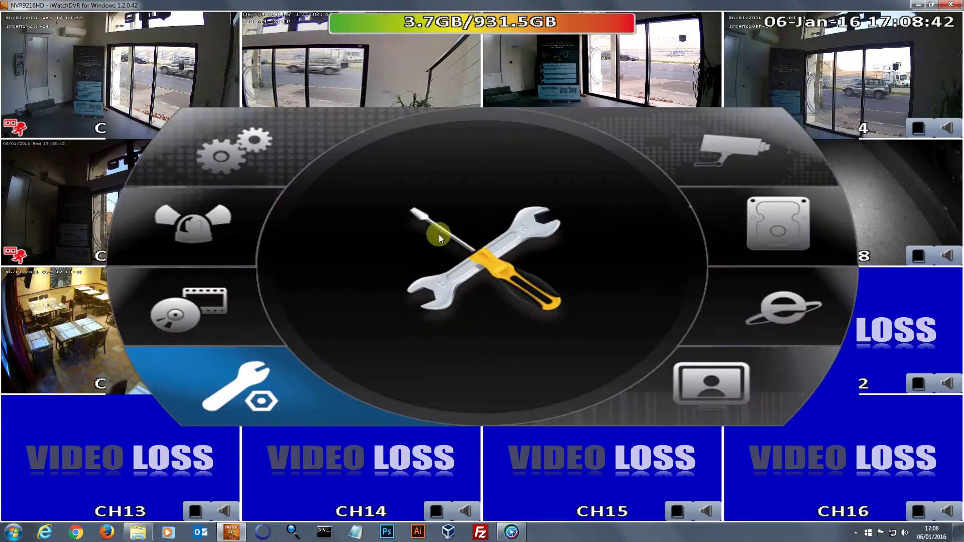
pyautogui.click(755, 149)
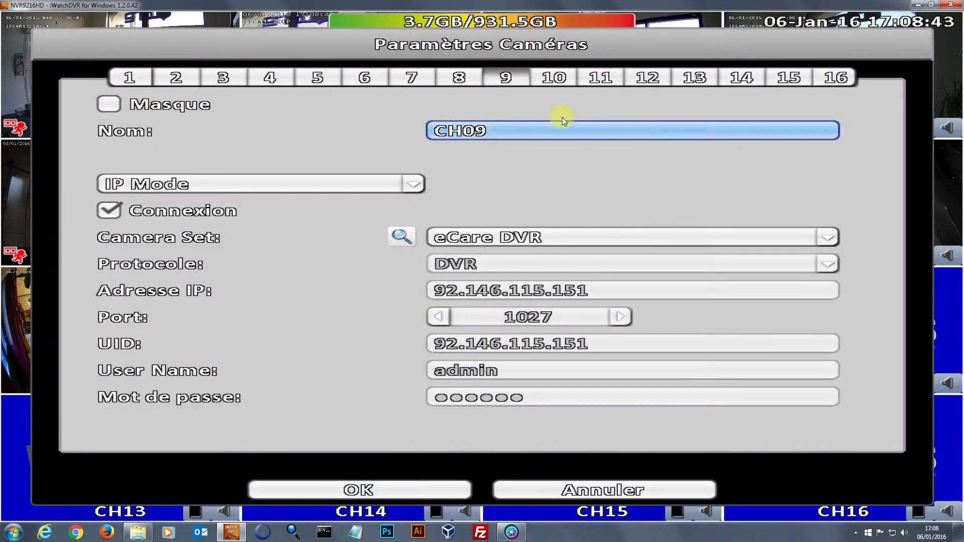
pyautogui.click(280, 73)
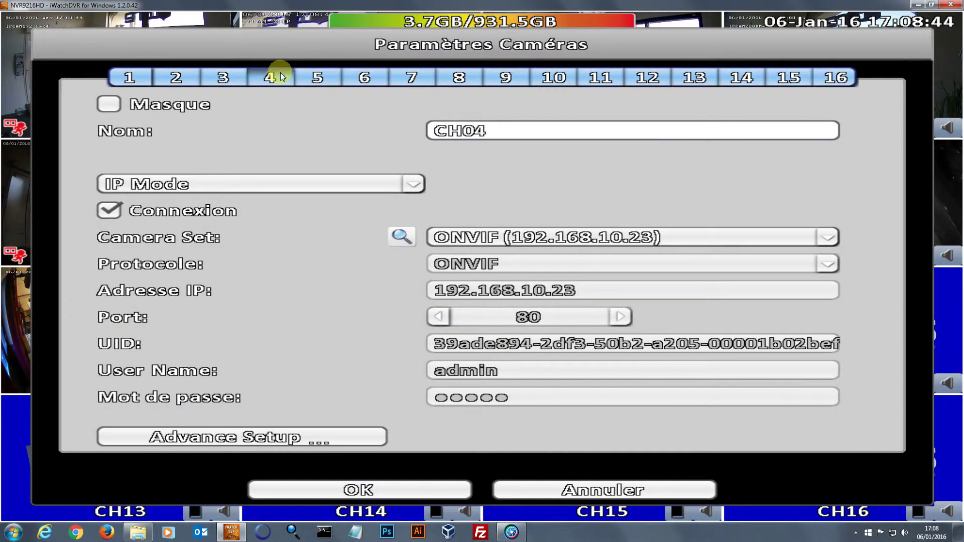
pyautogui.click(299, 436)
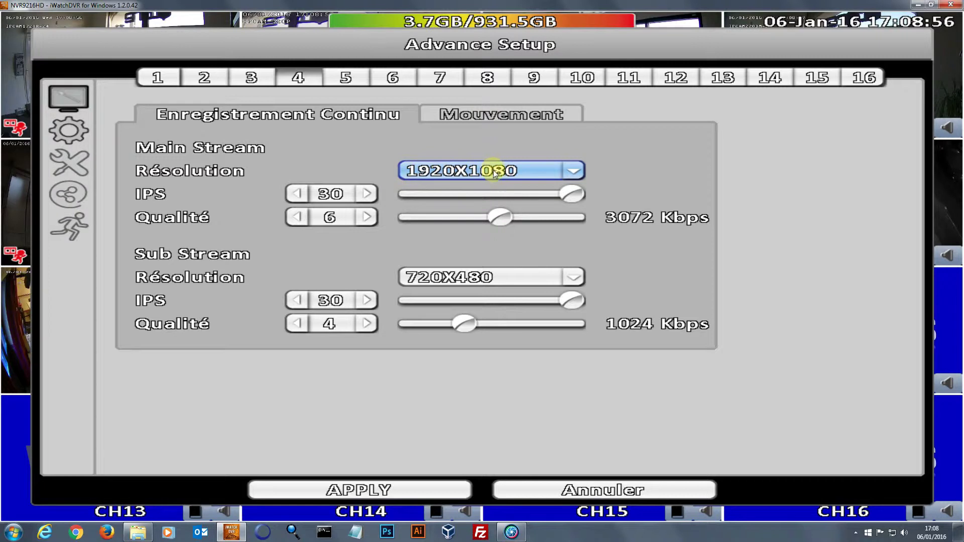
# - Review channel 4's main stream resolution choices, picture adjustments, and restart and reset options
pyautogui.click(535, 171)
pyautogui.click(535, 170)
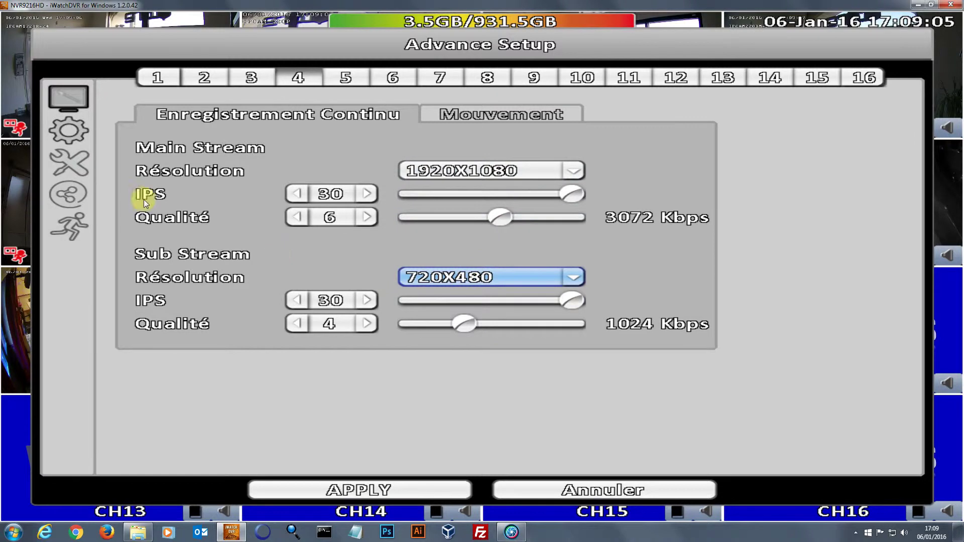
pyautogui.click(72, 138)
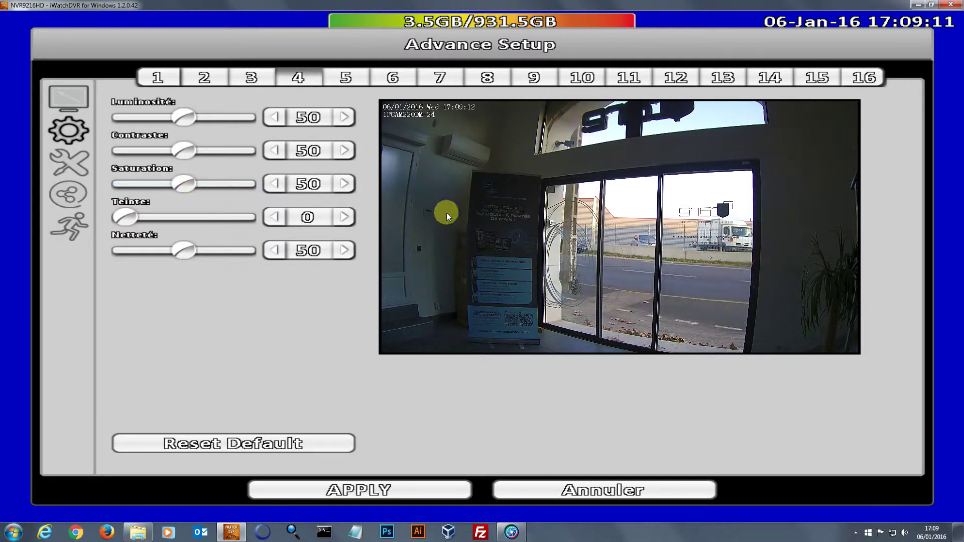
pyautogui.click(75, 165)
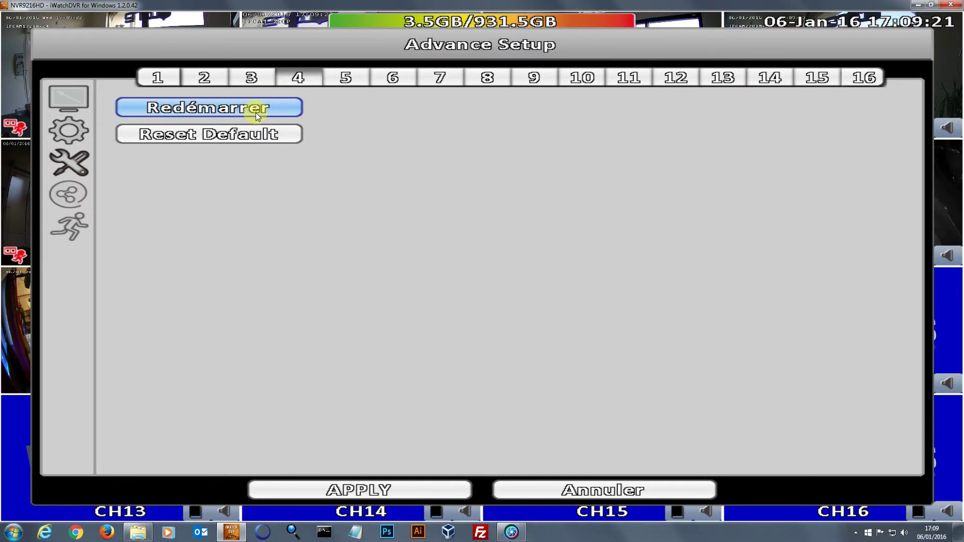
# - Review channel 4's DHCP and static IP network settings and its motion detection settings
pyautogui.click(76, 193)
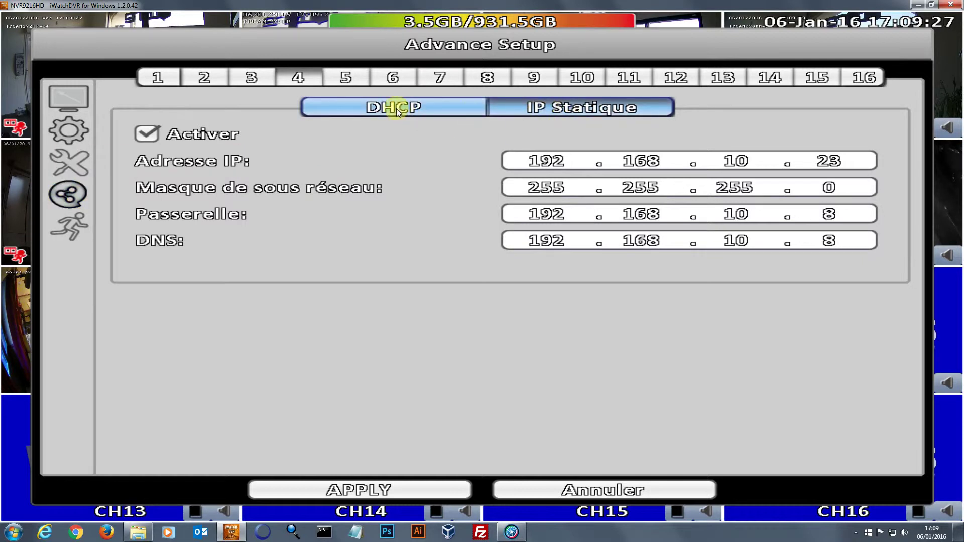
pyautogui.click(664, 169)
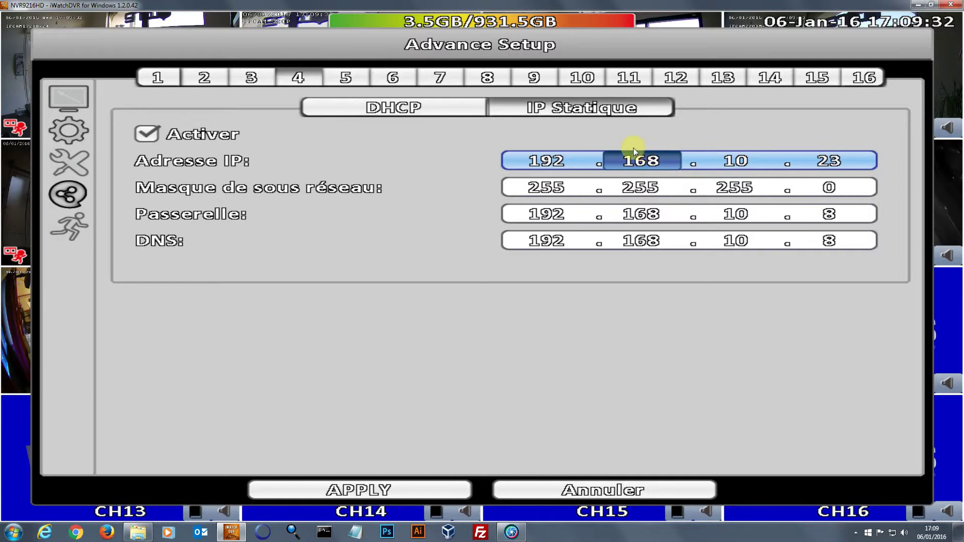
pyautogui.click(408, 109)
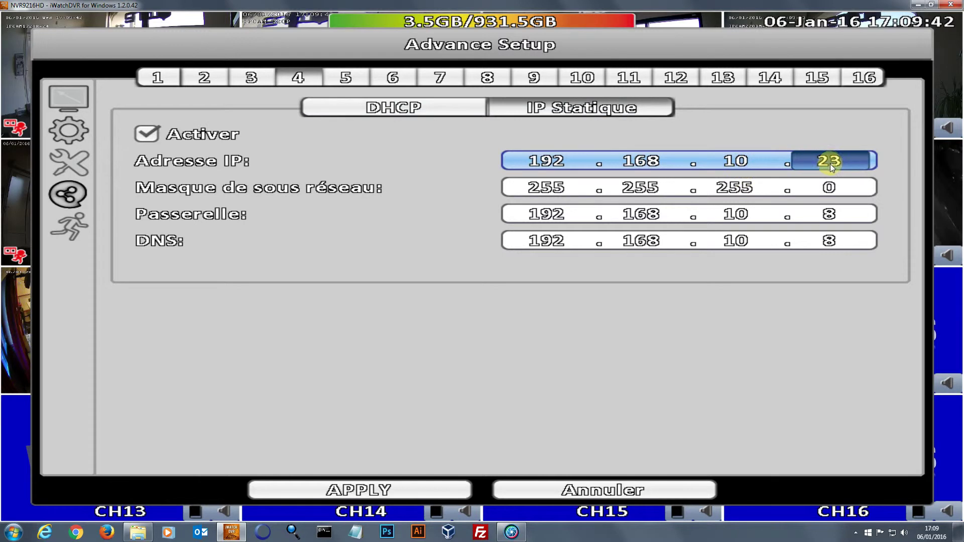
pyautogui.click(72, 225)
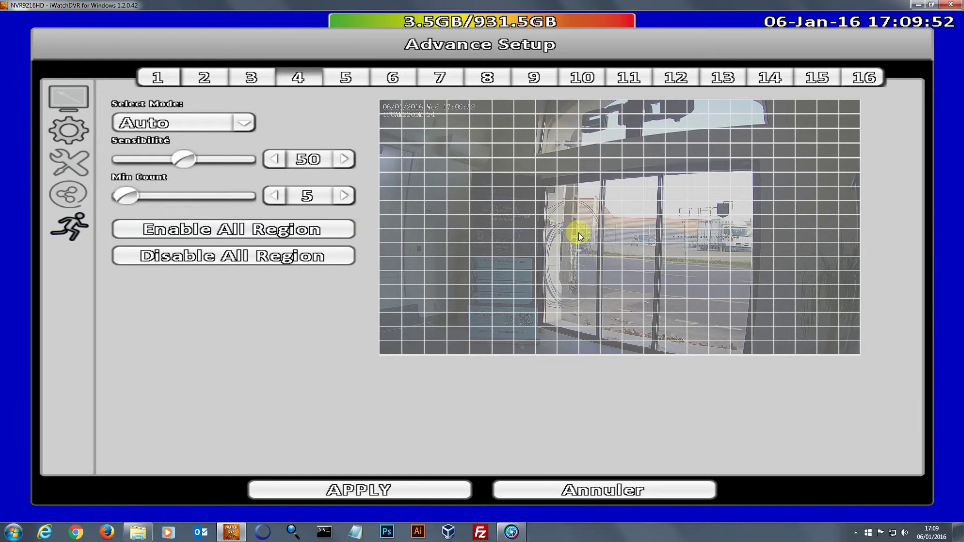